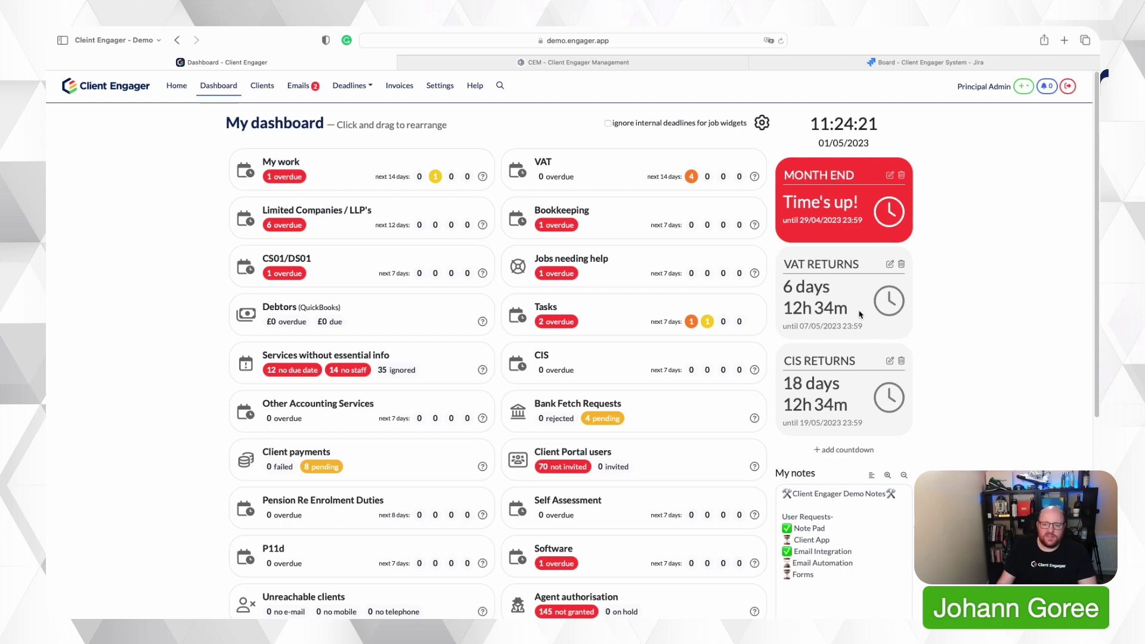
Review the dashboard's countdown clocks and My notes section, and open the overdue items of the My work widget
scroll(778, 393, "down", 1)
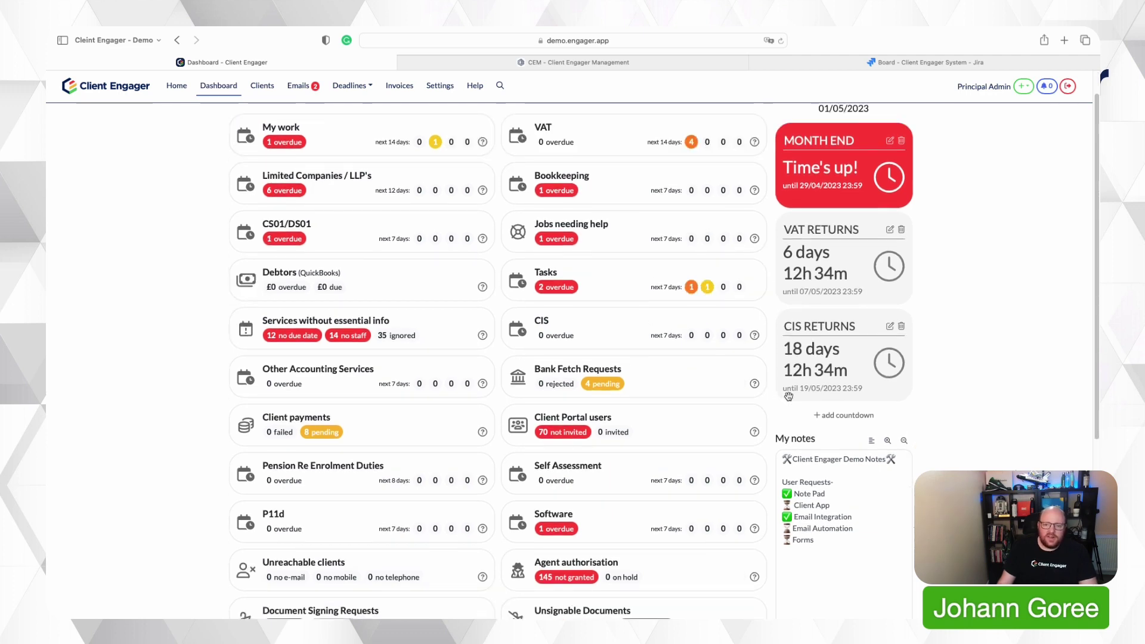
scroll(778, 393, "down", 6)
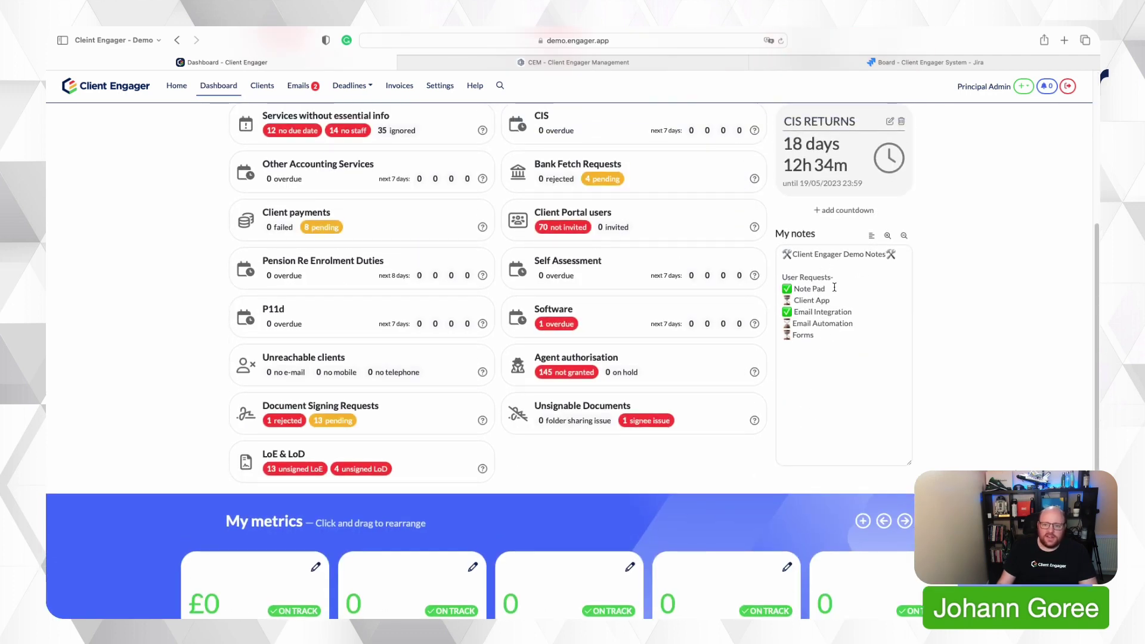
left_click_drag(835, 335, 836, 320)
left_click(828, 332)
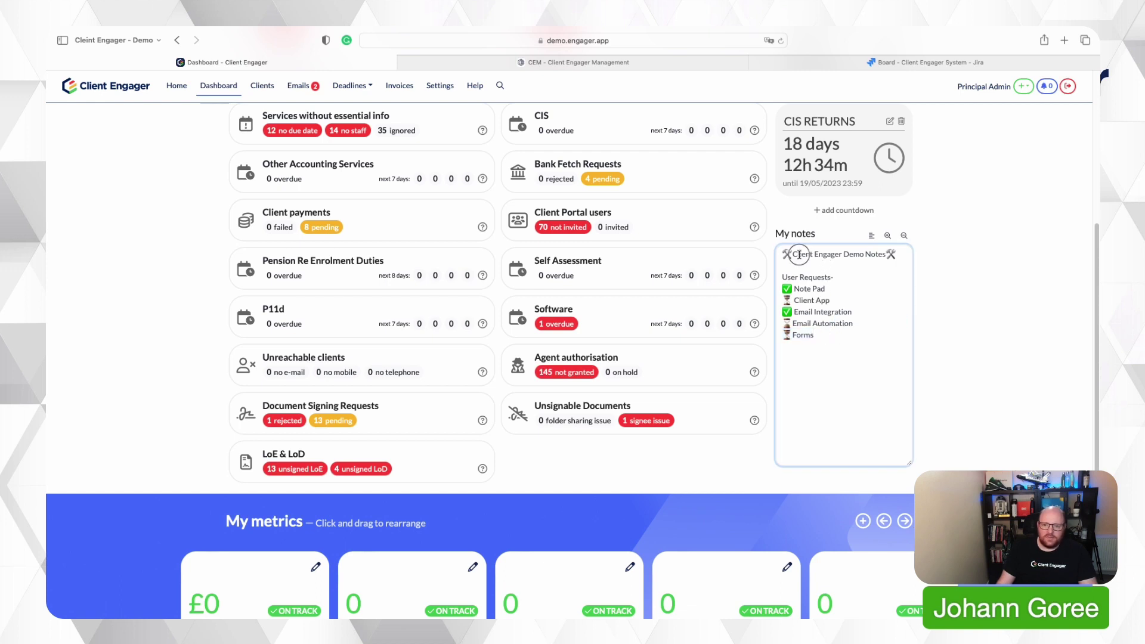
scroll(818, 307, "up", 5)
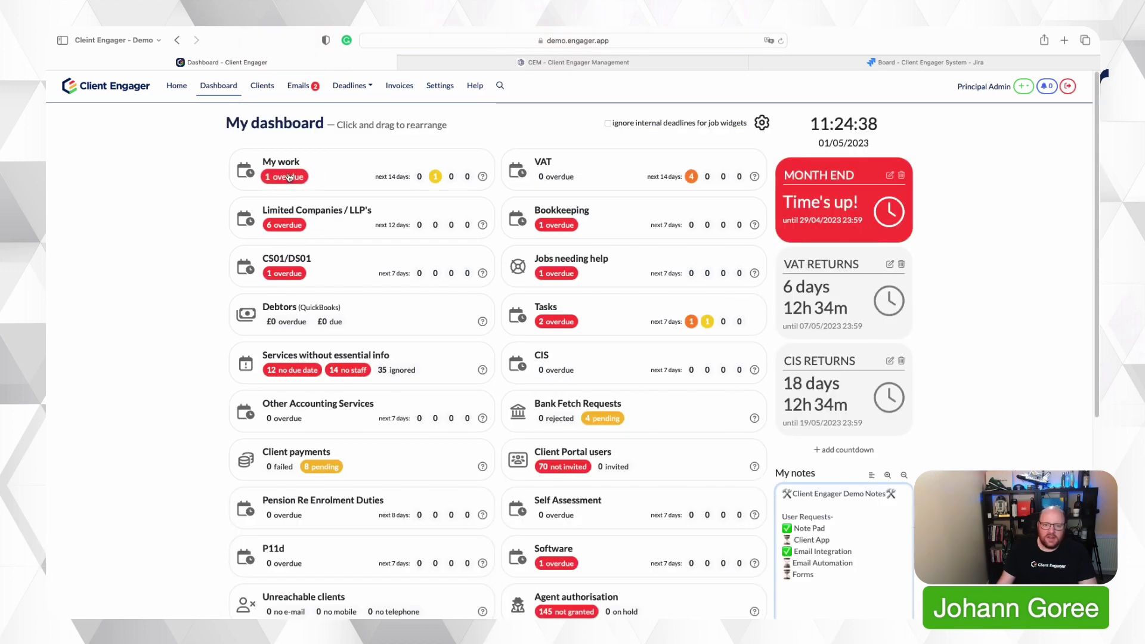
left_click(288, 177)
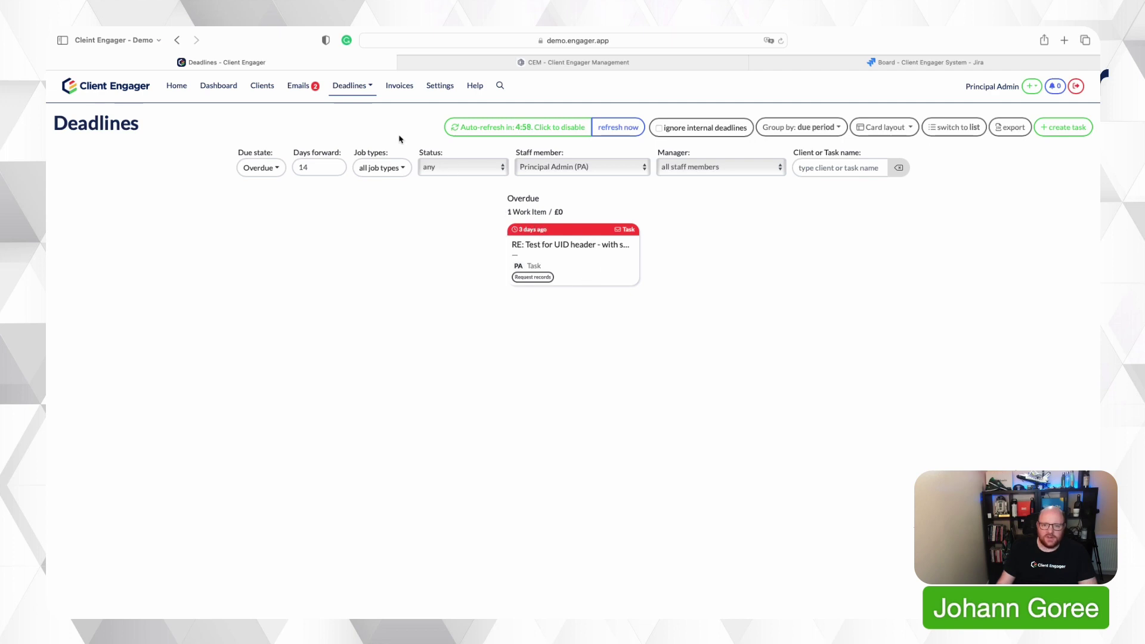
Return to the dashboard and move the My work widget to the head of the second widget column
left_click(218, 85)
left_click_drag(369, 179, 527, 216)
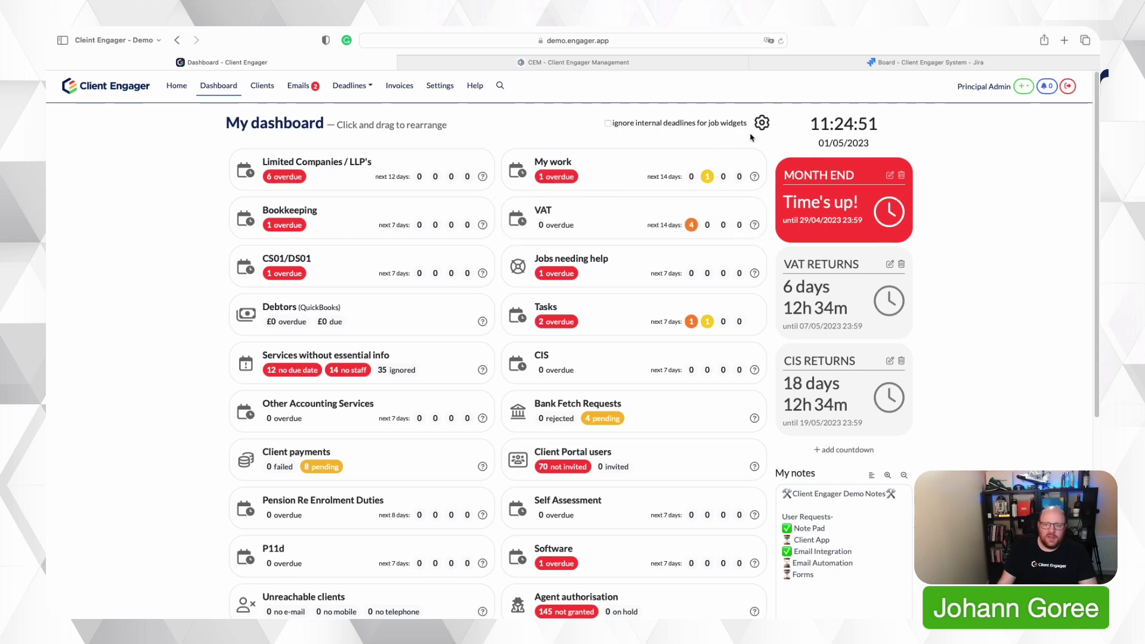
Hide the Limited Companies / LLP's, My work and Bookkeeping widgets in the dashboard management settings
left_click(761, 122)
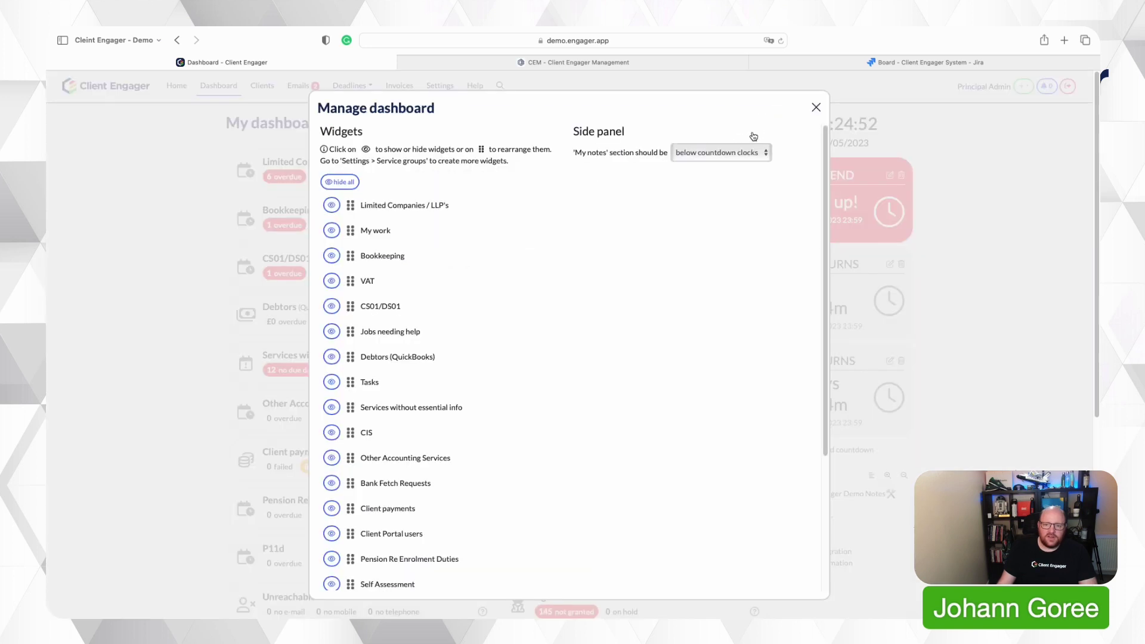
left_click(331, 205)
left_click(331, 231)
left_click(331, 255)
left_click(815, 108)
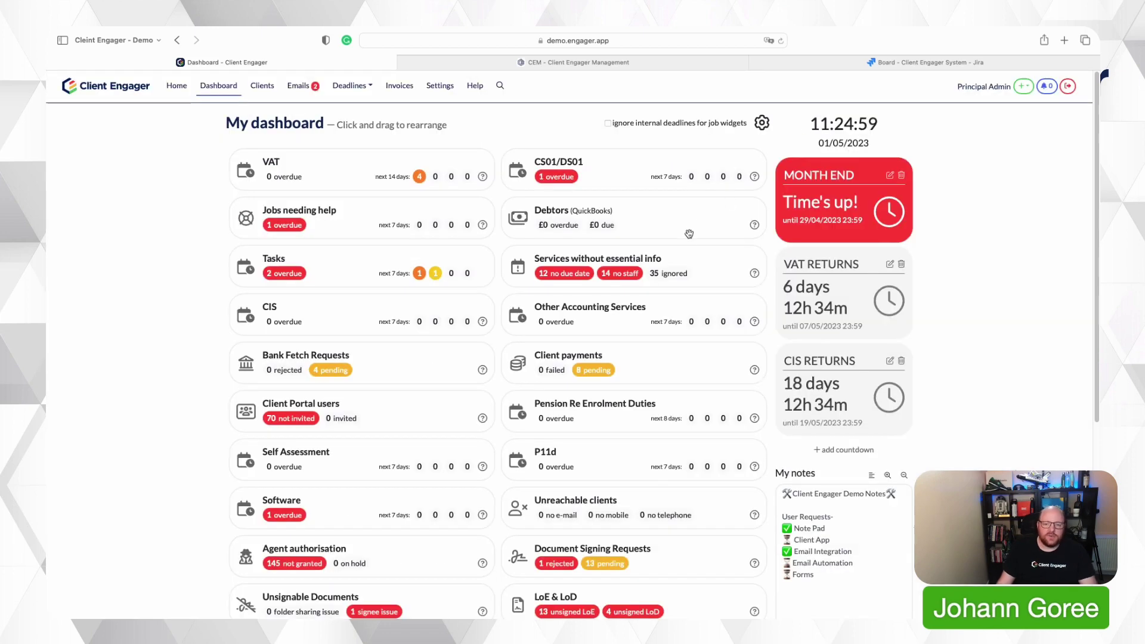
Look over the remaining dashboard widgets and the My metrics section below them
scroll(690, 231, "down", 2)
scroll(689, 236, "up", 2)
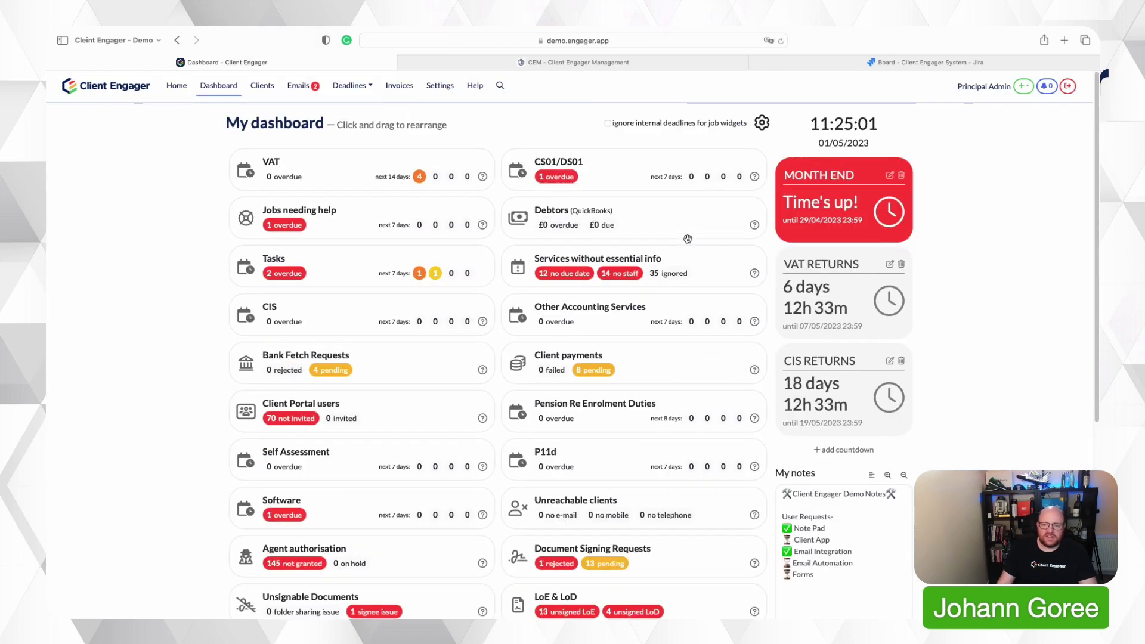
scroll(687, 238, "down", 5)
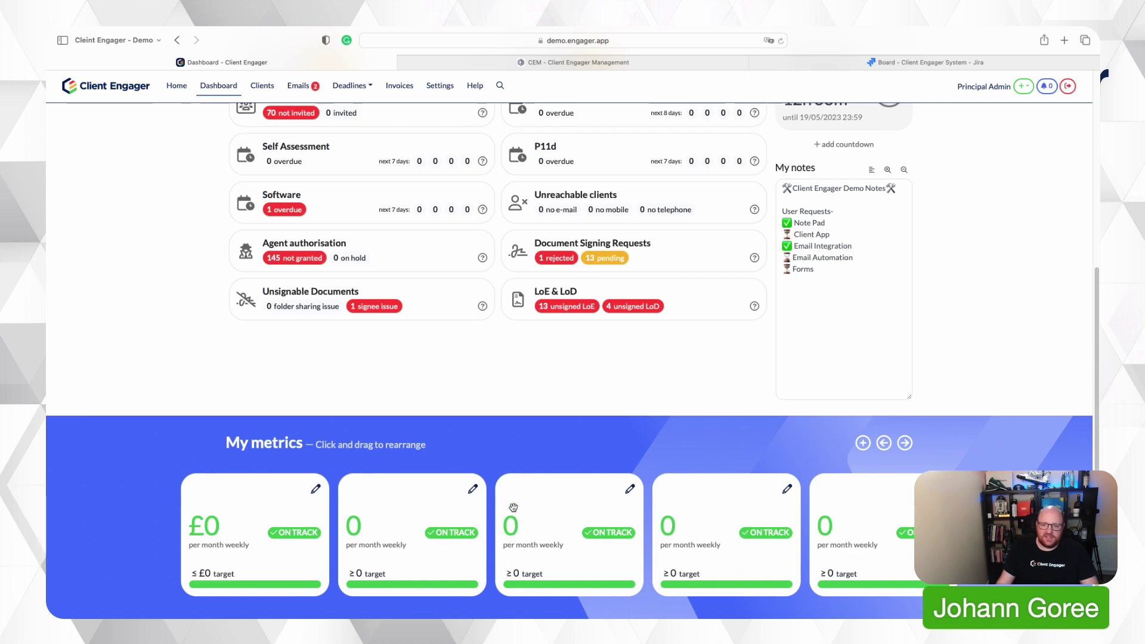
Open the active clients list and examine its available column and filter options
left_click(266, 88)
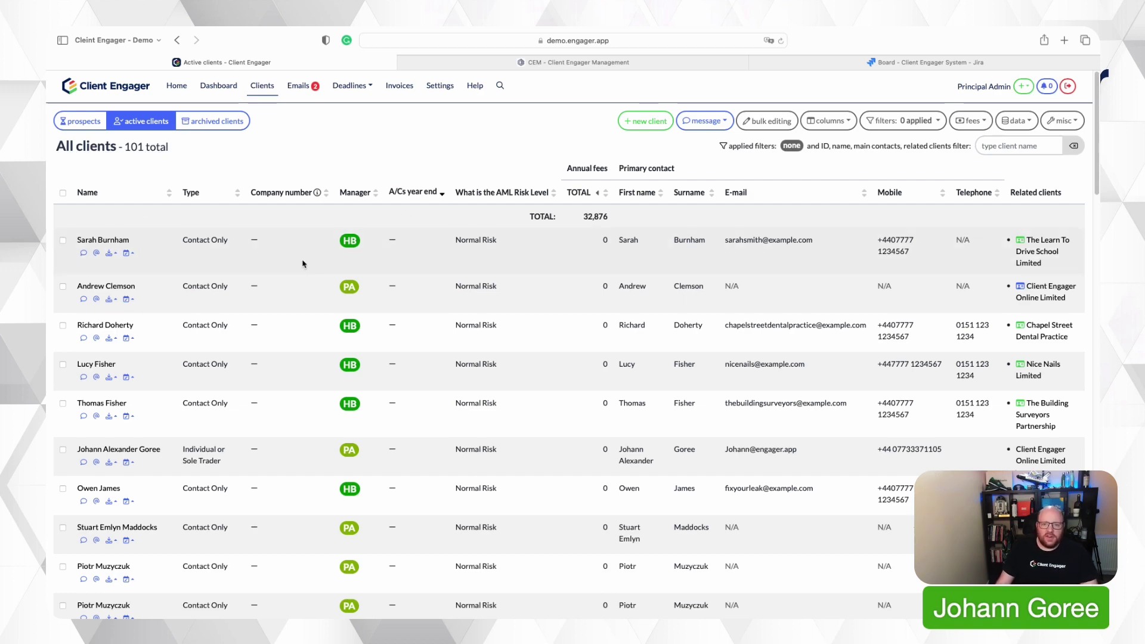
left_click(818, 121)
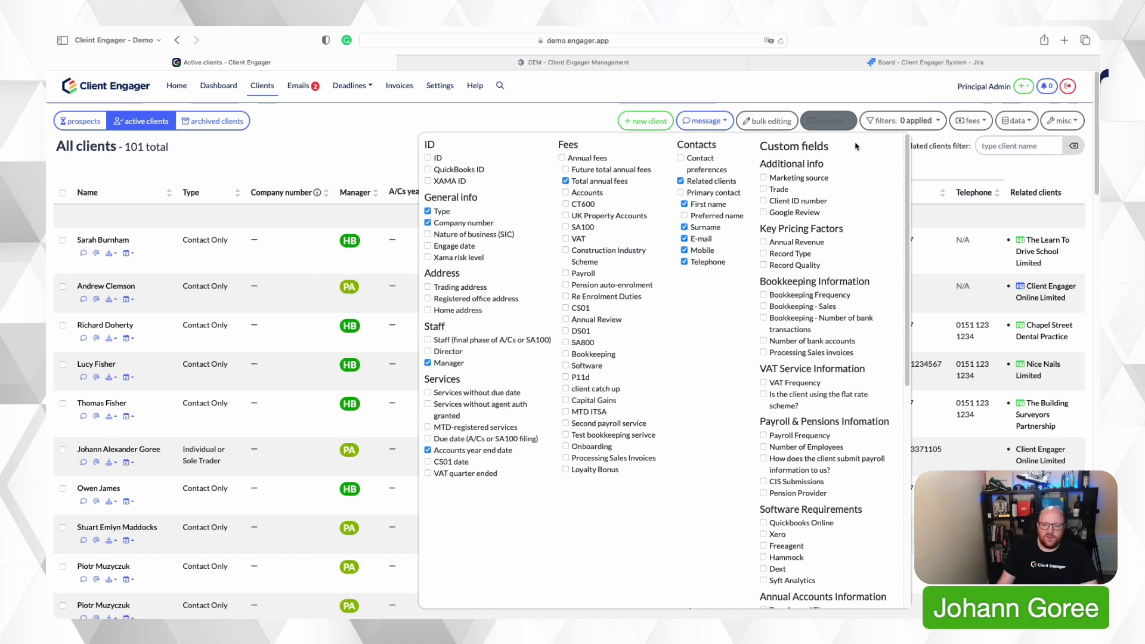
left_click(873, 124)
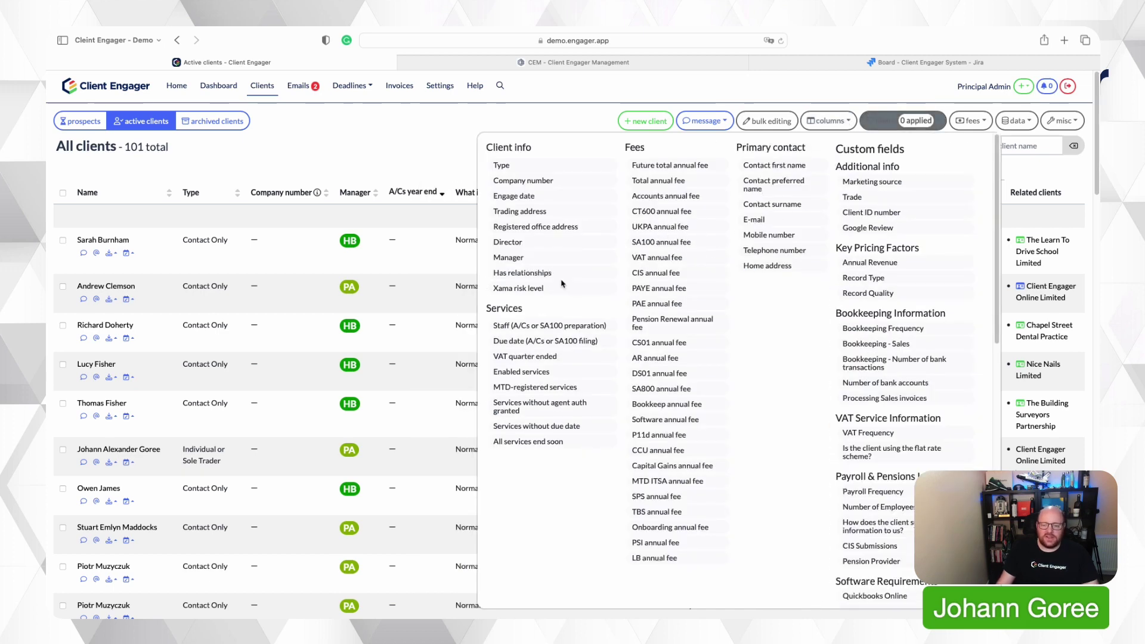
Open the Client Engager Online Limited record and view its related individuals and related businesses
left_click(410, 155)
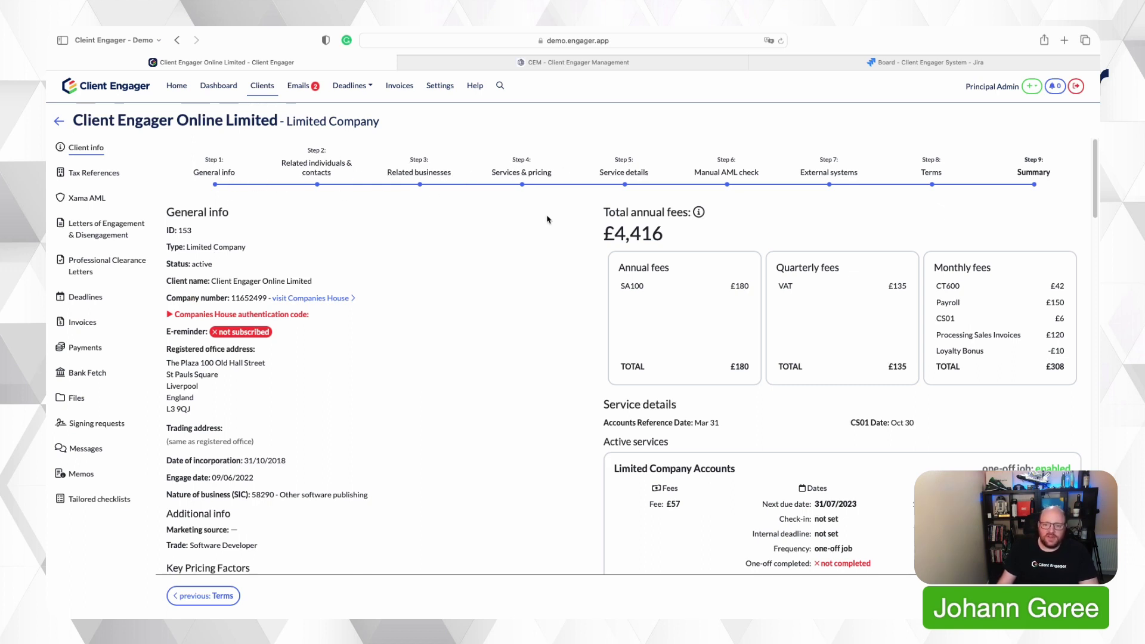
left_click(317, 171)
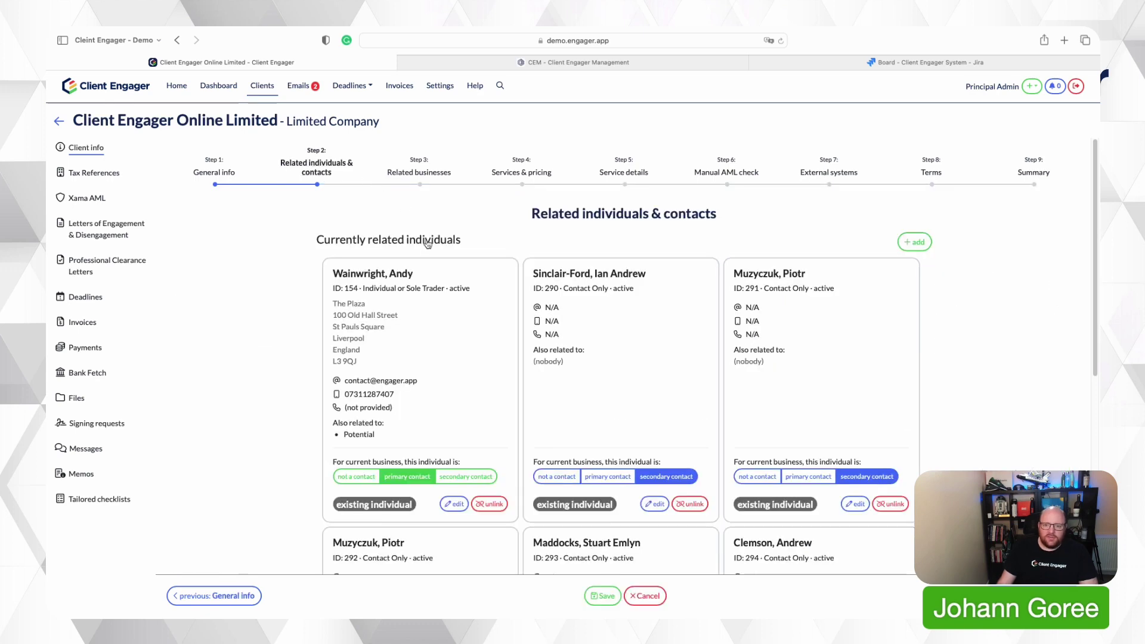
scroll(427, 244, "down", 3)
scroll(427, 243, "up", 3)
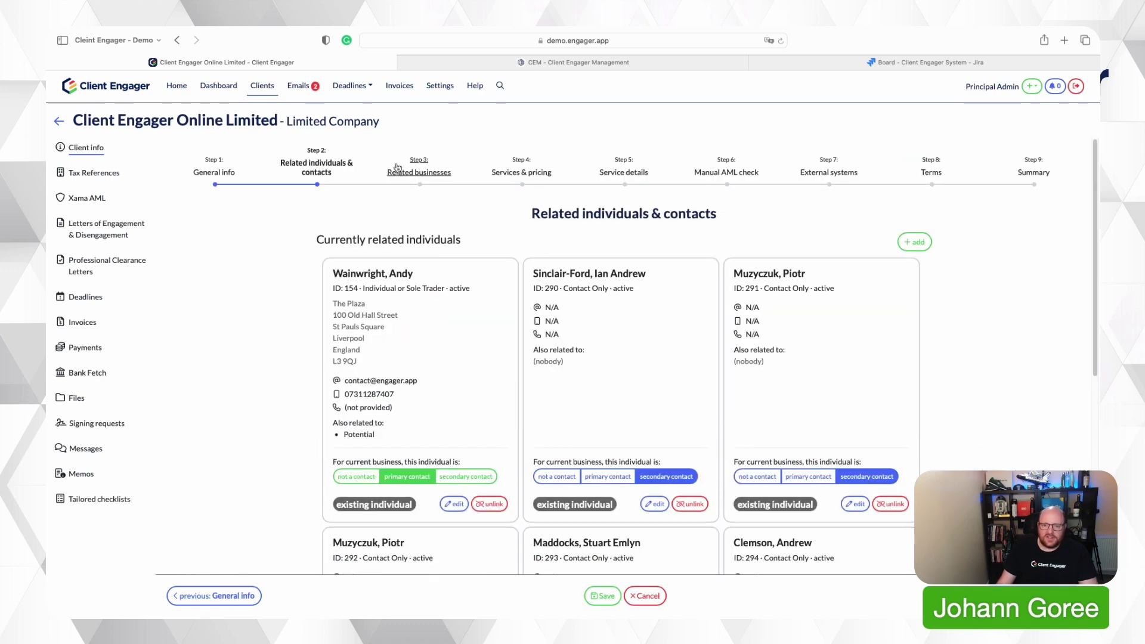
left_click(412, 172)
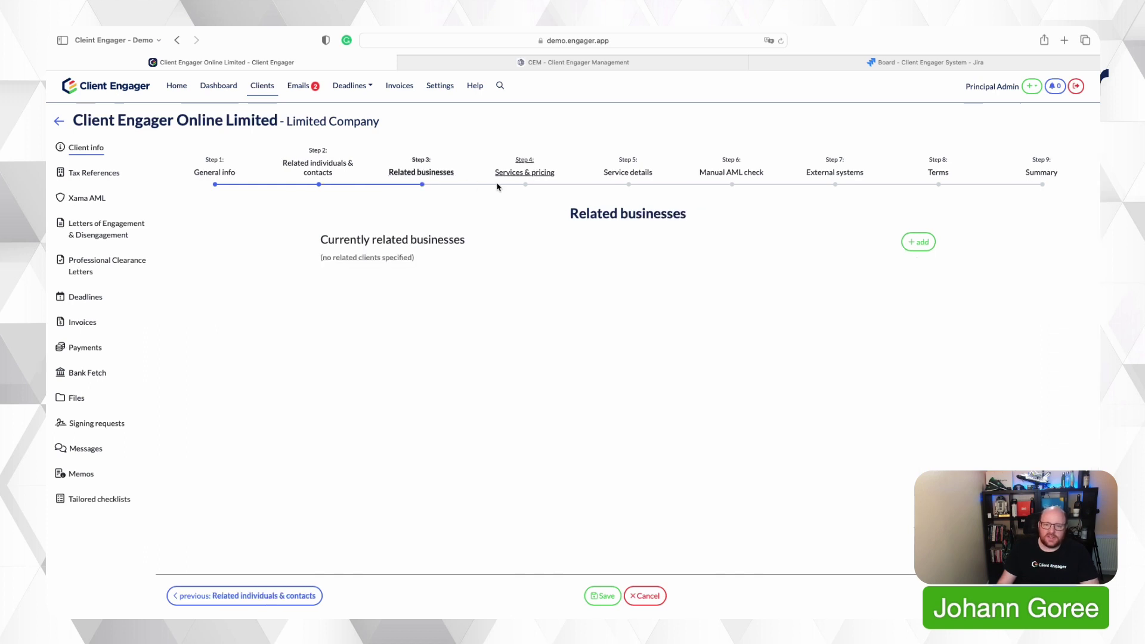
Review the client's Services & pricing step, including the fee summaries and the Limited Company Accounts pricing factors
left_click(527, 173)
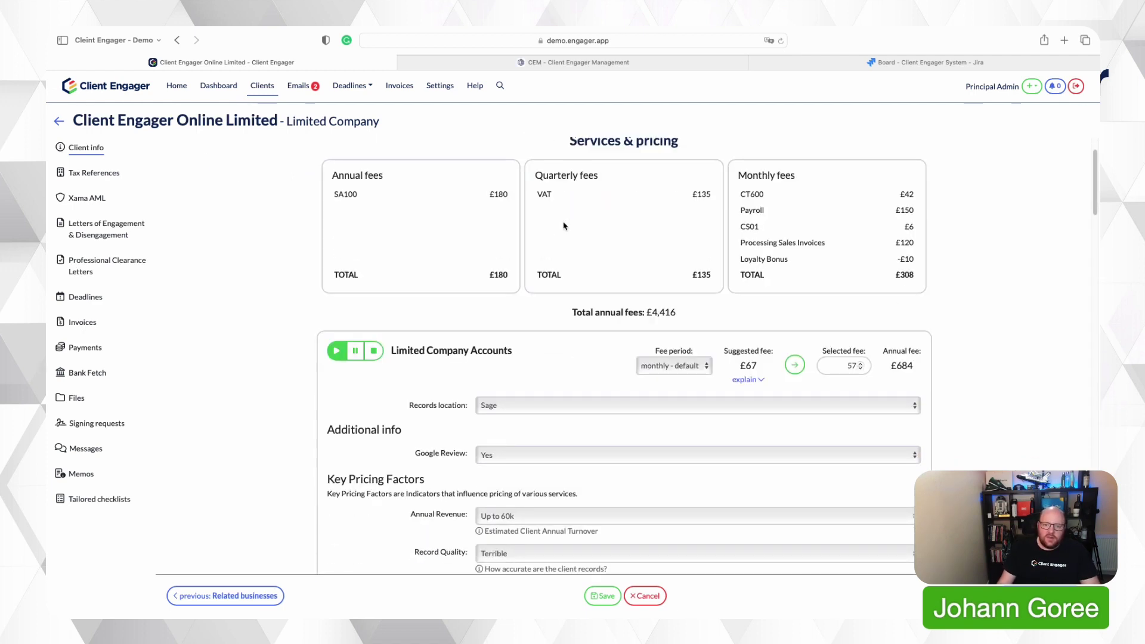
scroll(458, 298, "down", 2)
scroll(433, 305, "down", 2)
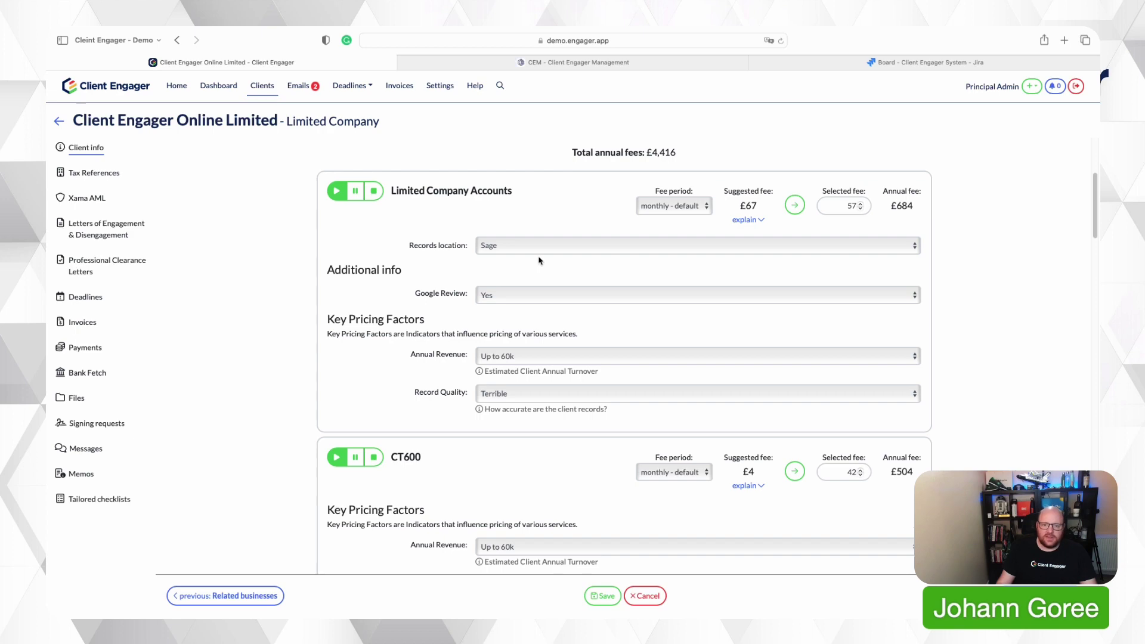
scroll(539, 260, "up", 1)
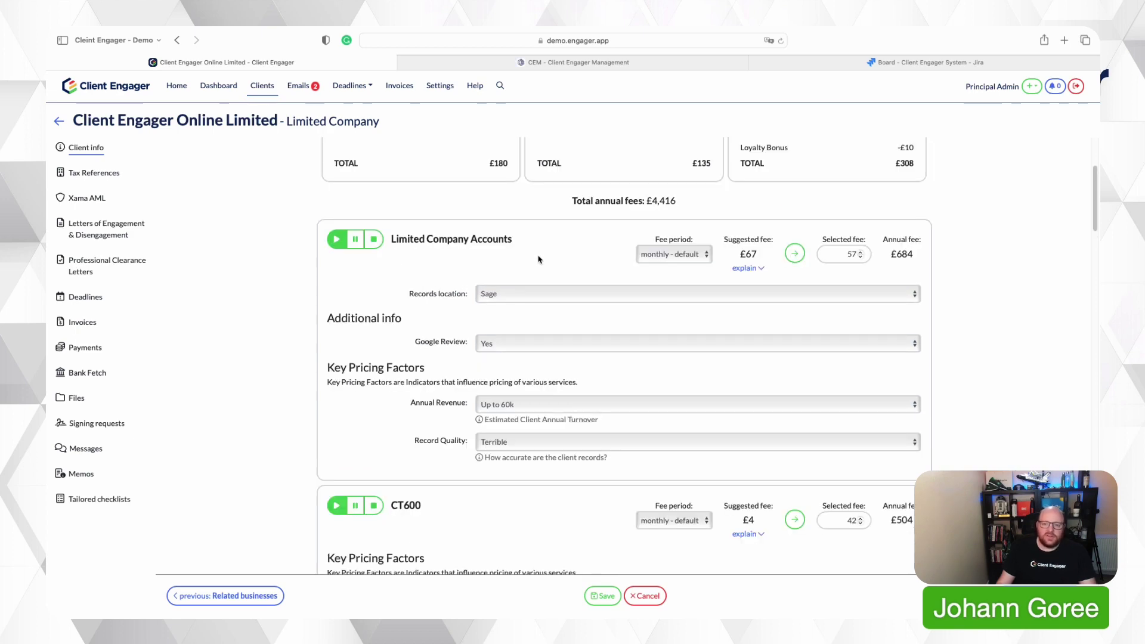
scroll(539, 258, "up", 4)
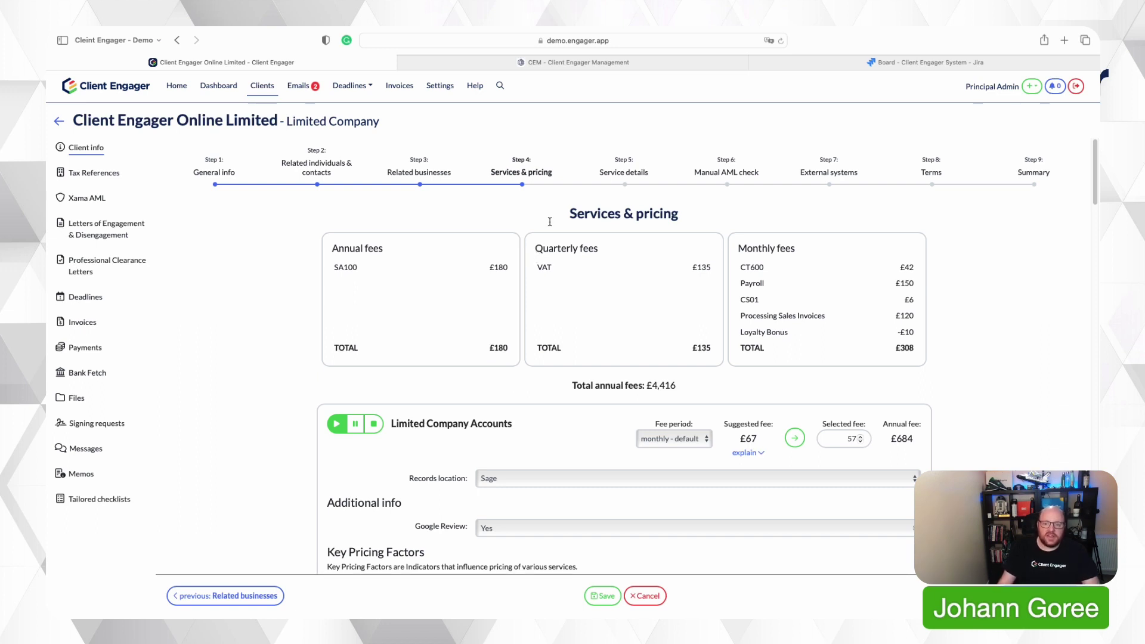
Review the client's Service details step and expand the phases of the Limited Company Accounts service
left_click(617, 177)
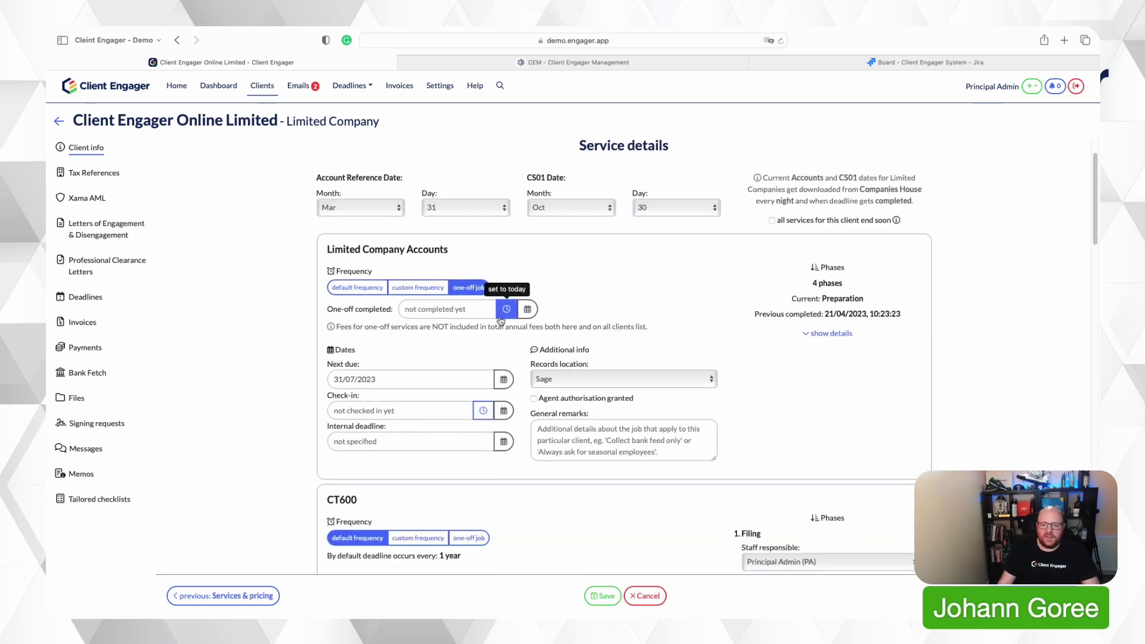
scroll(495, 334, "down", 2)
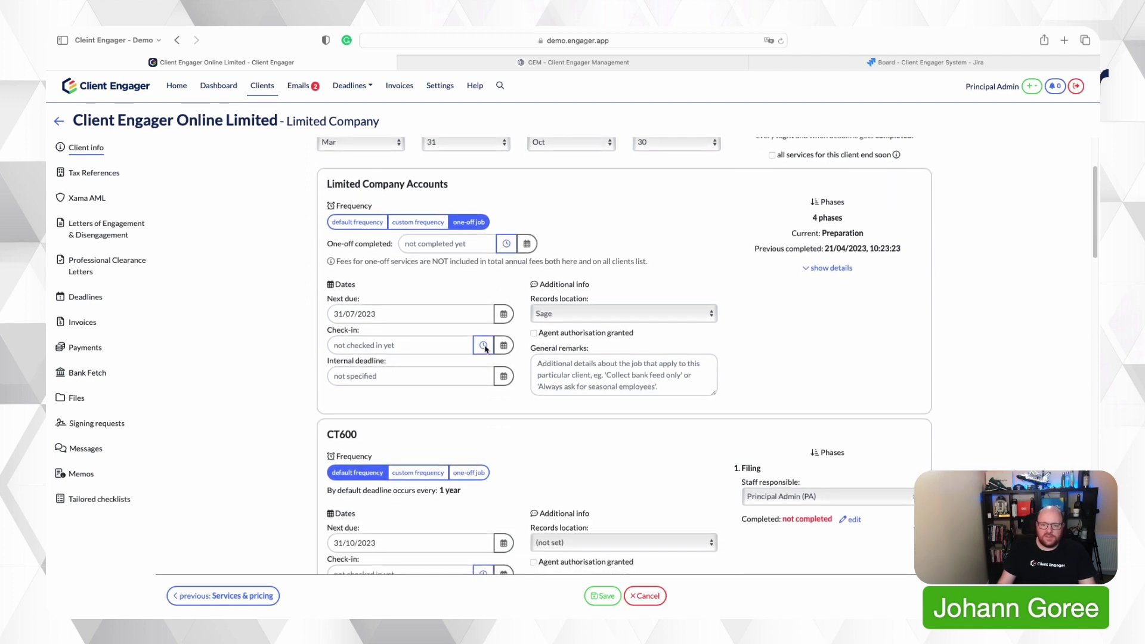
scroll(508, 314, "up", 1)
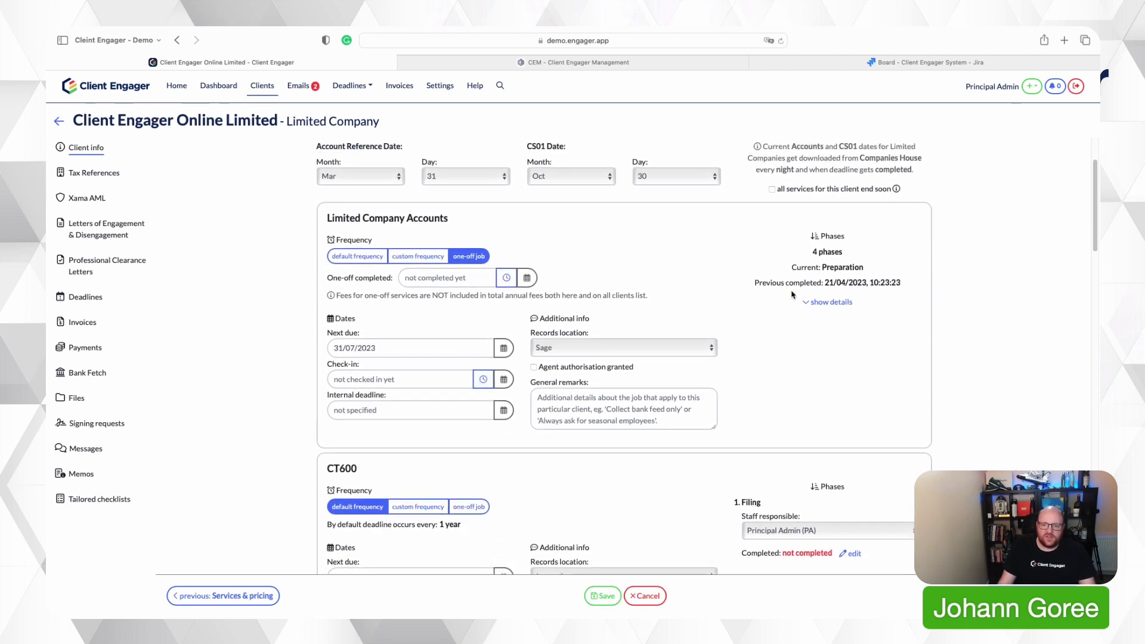
left_click(825, 302)
scroll(825, 302, "down", 5)
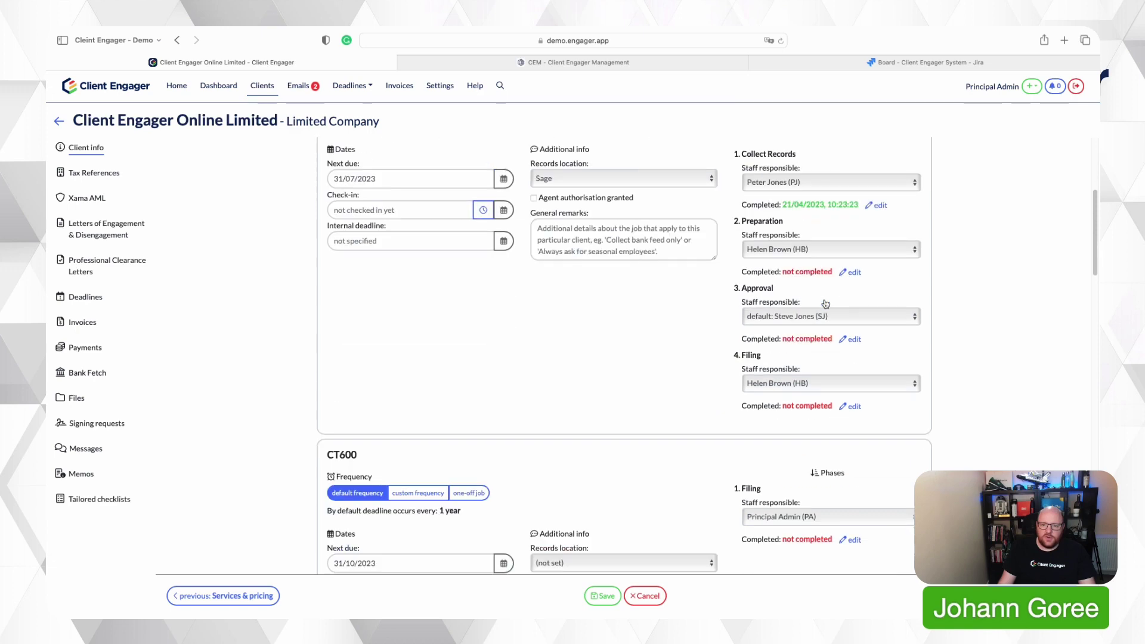
scroll(827, 301, "up", 4)
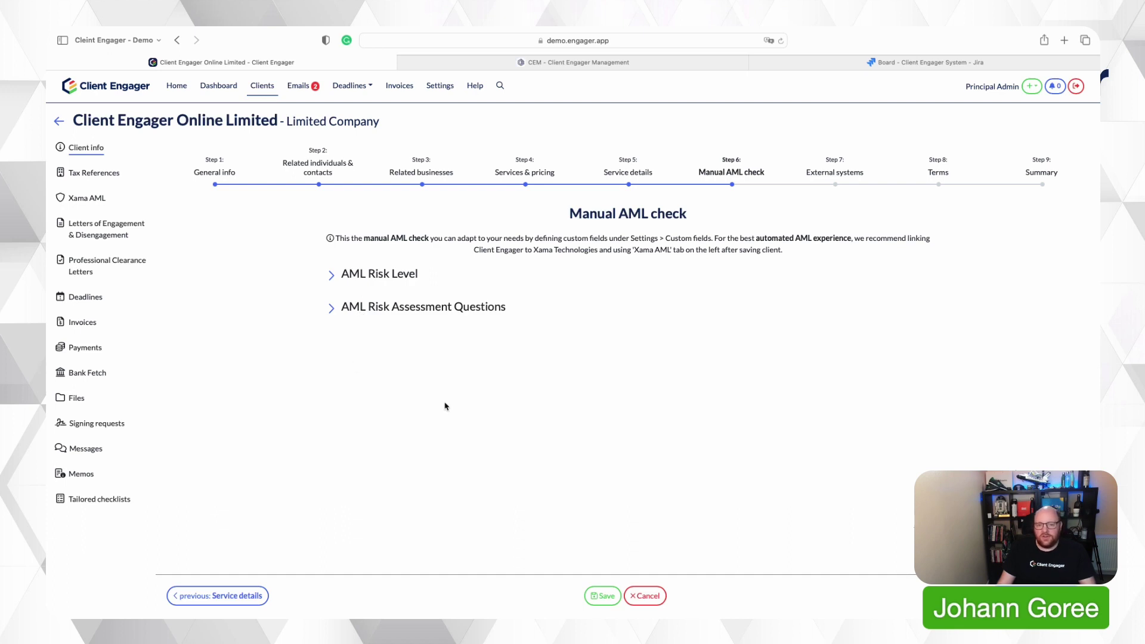
Check the AML Risk Assessment Questions in the Manual AML check, and the QuickBooks integration under External systems
left_click(339, 316)
left_click(335, 315)
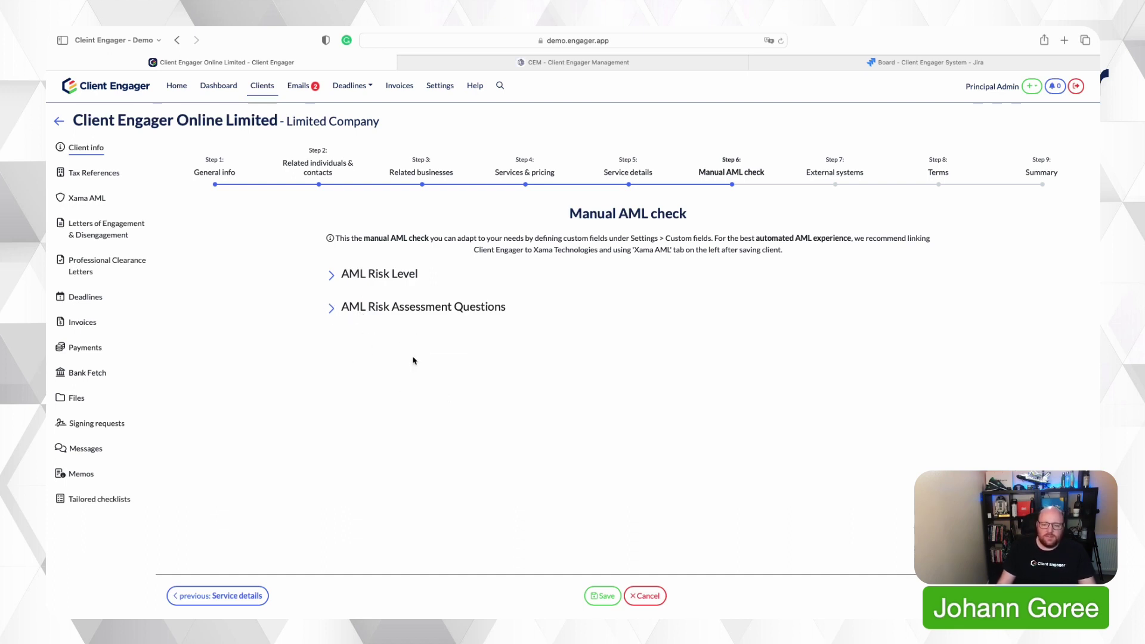
left_click(832, 170)
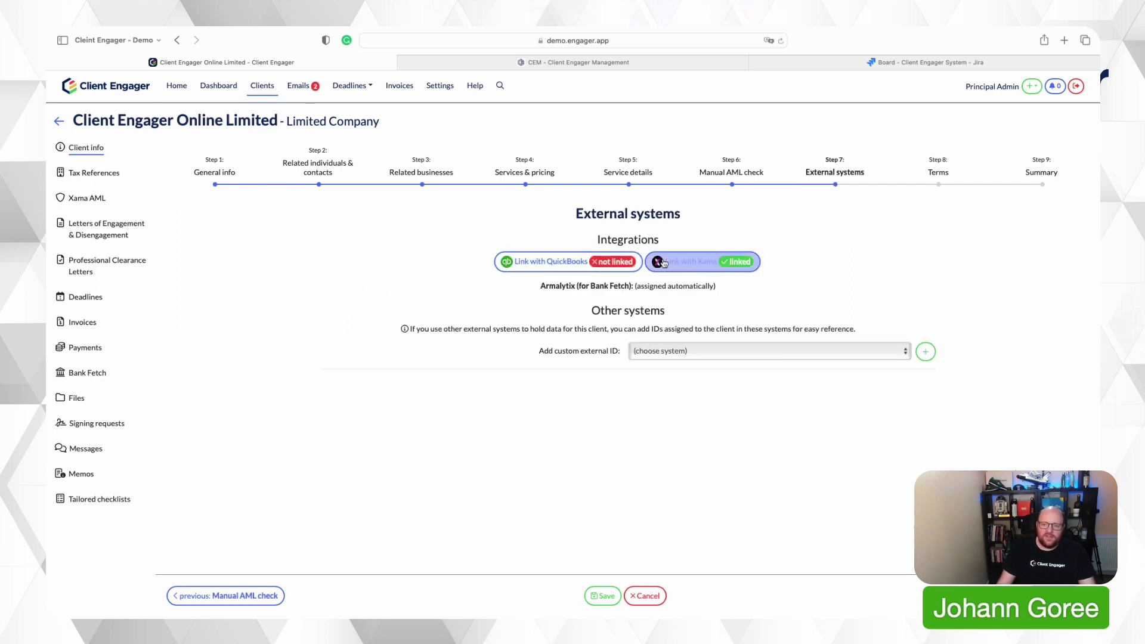
left_click(571, 267)
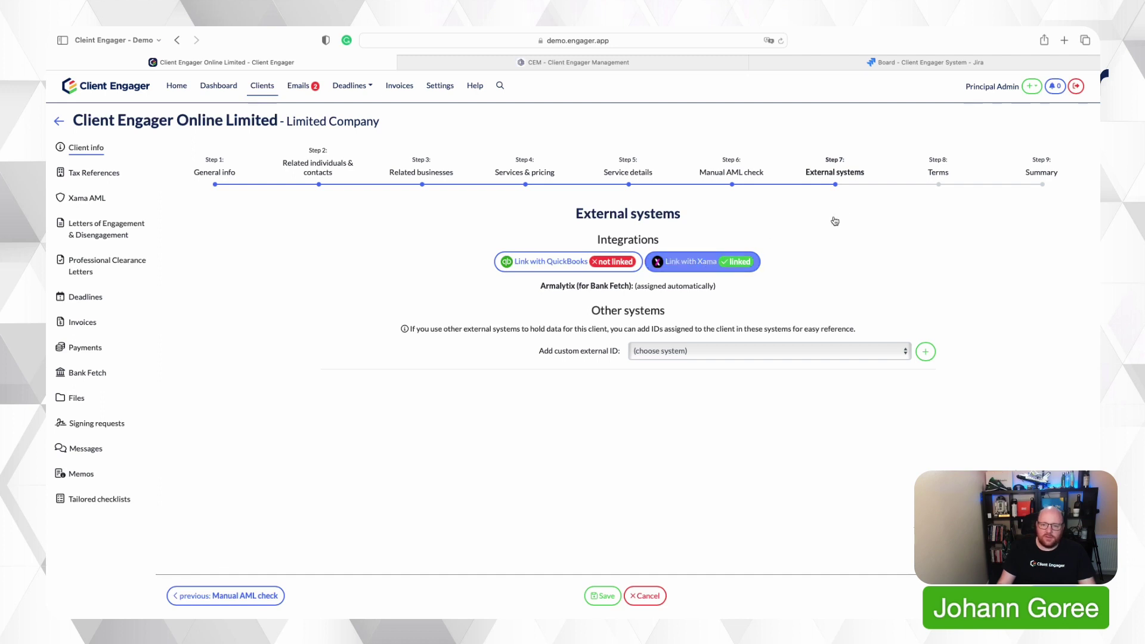
View the client's Terms step, and review the fees, general info and active services in the Summary
left_click(933, 173)
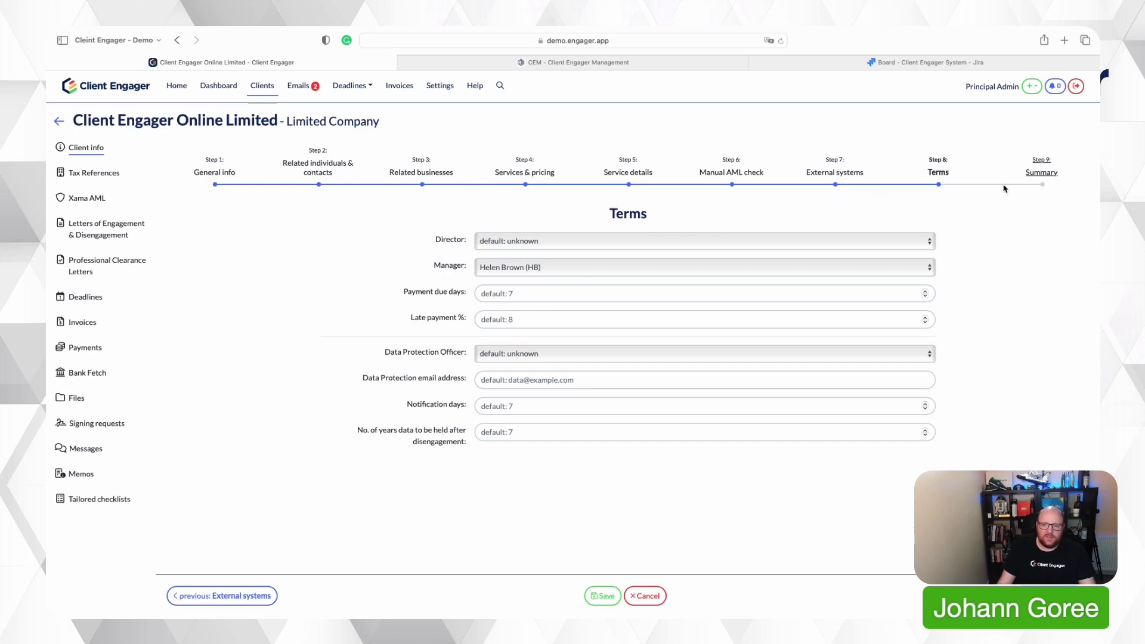
left_click(1037, 177)
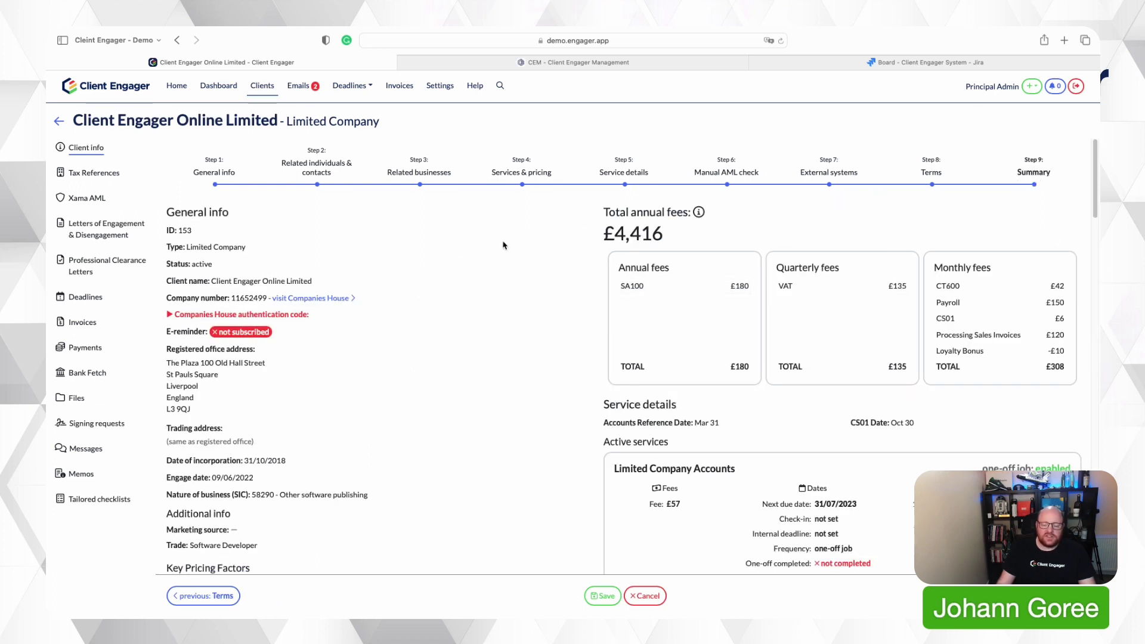
scroll(686, 307, "down", 5)
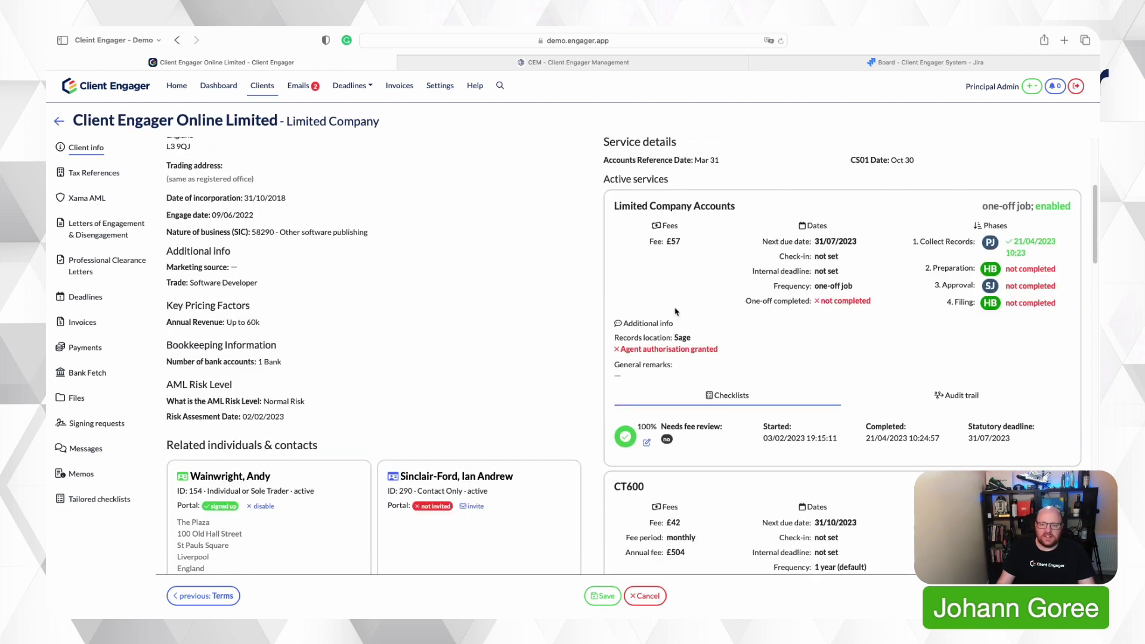
scroll(643, 317, "up", 5)
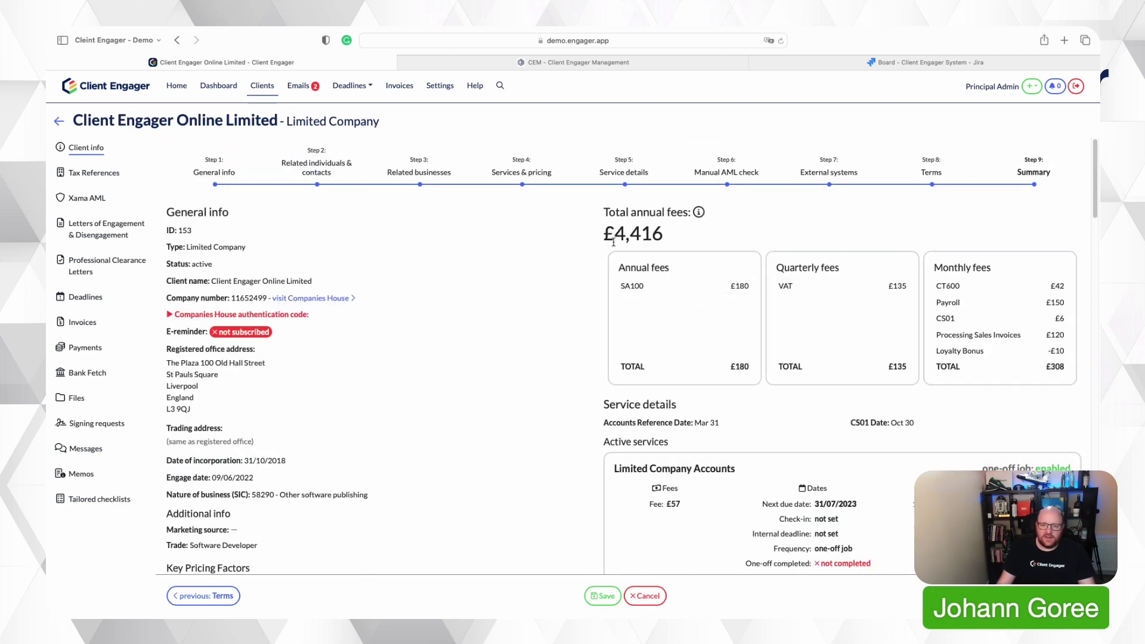
scroll(932, 332, "down", 8)
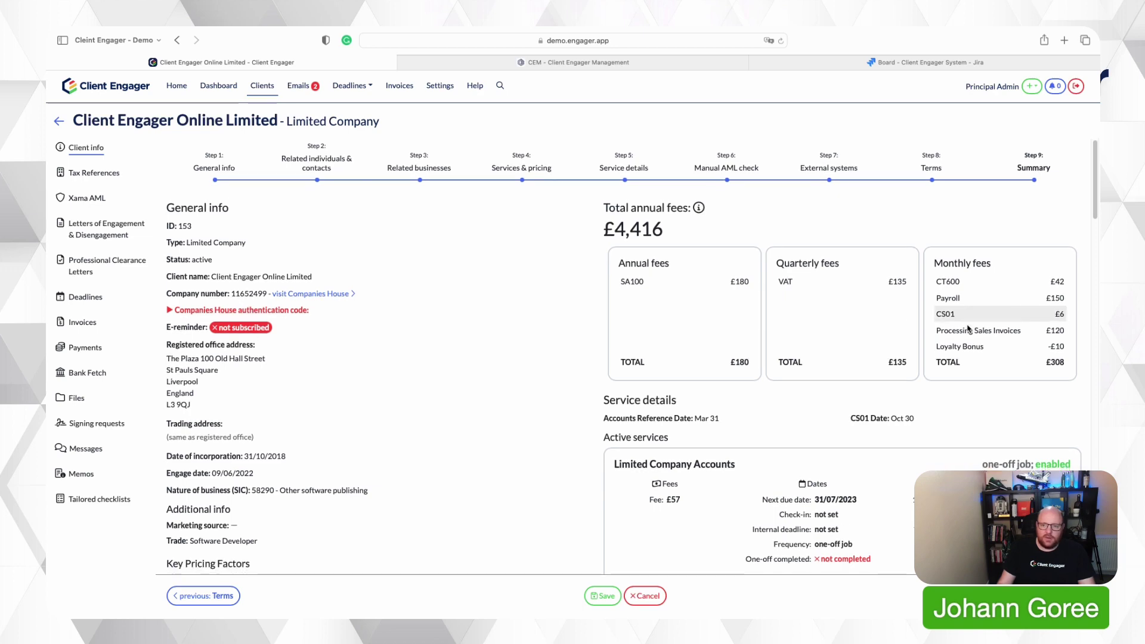
scroll(819, 354, "down", 6)
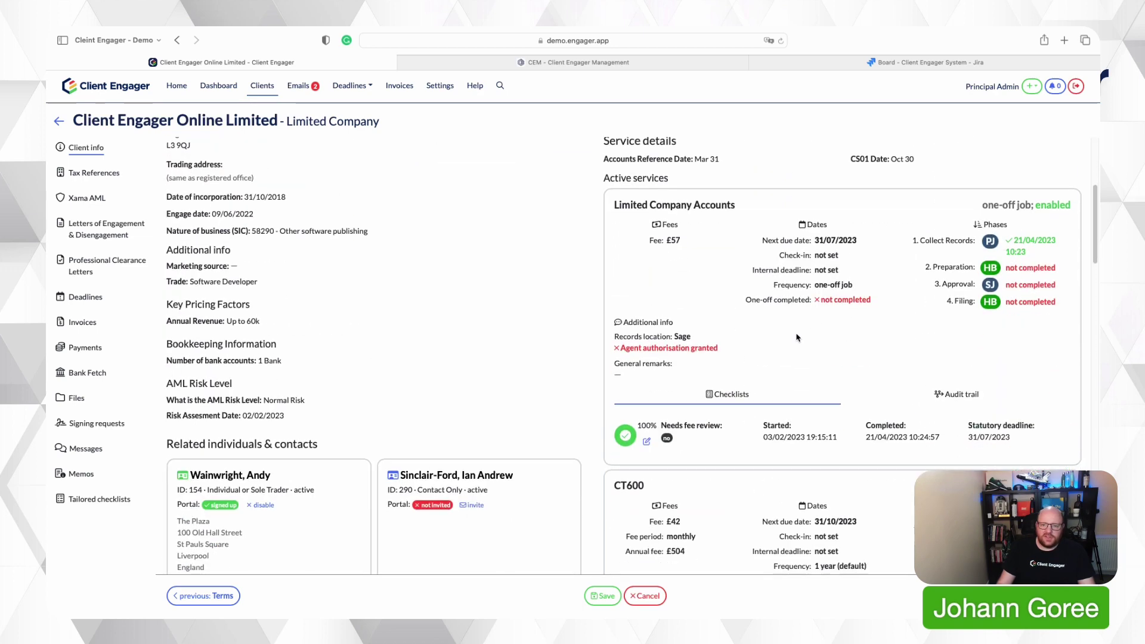
Review the remaining active services, related contacts, external IDs and terms in the client's Summary
scroll(775, 329, "down", 6)
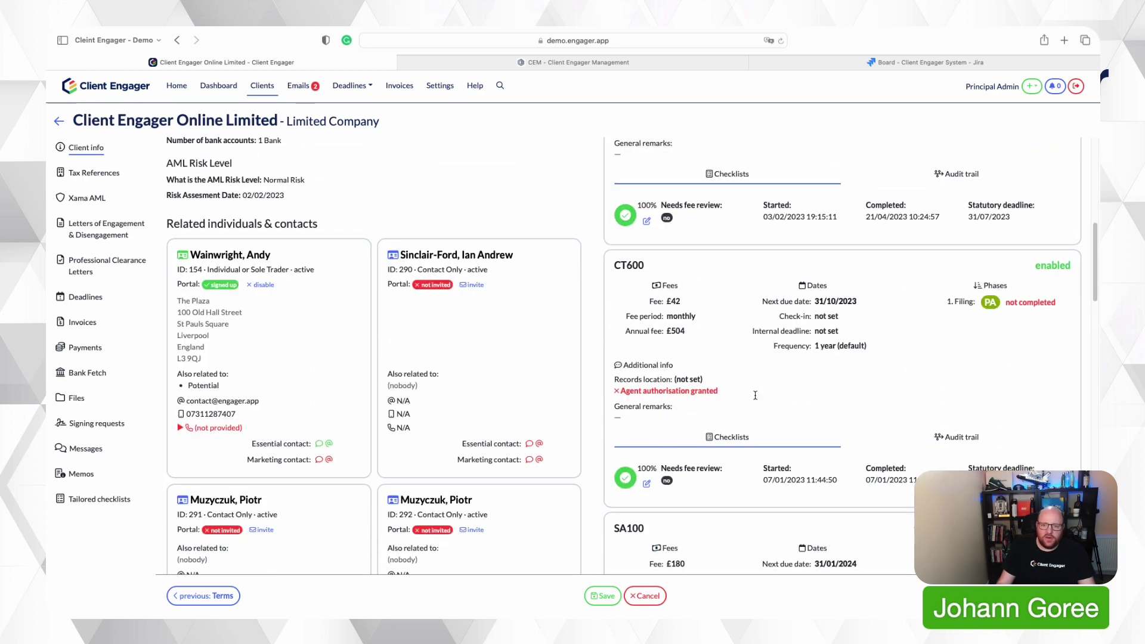
scroll(818, 392, "down", 13)
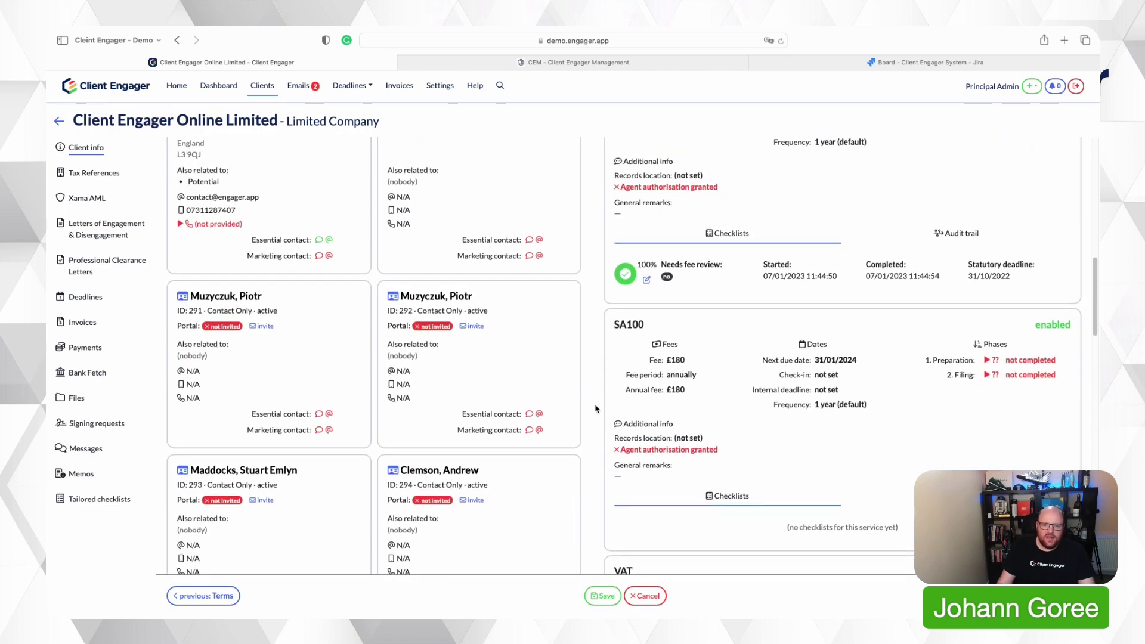
scroll(446, 424, "down", 12)
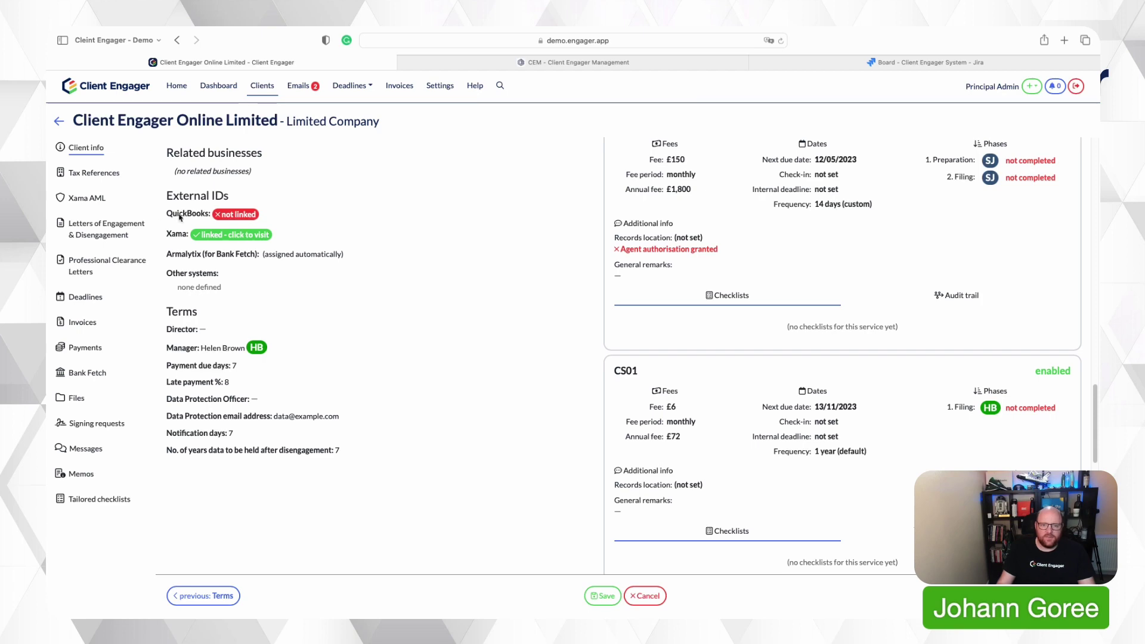
View the client's Tax References and the risk assessments and linked contacts under Xama AML
left_click(112, 177)
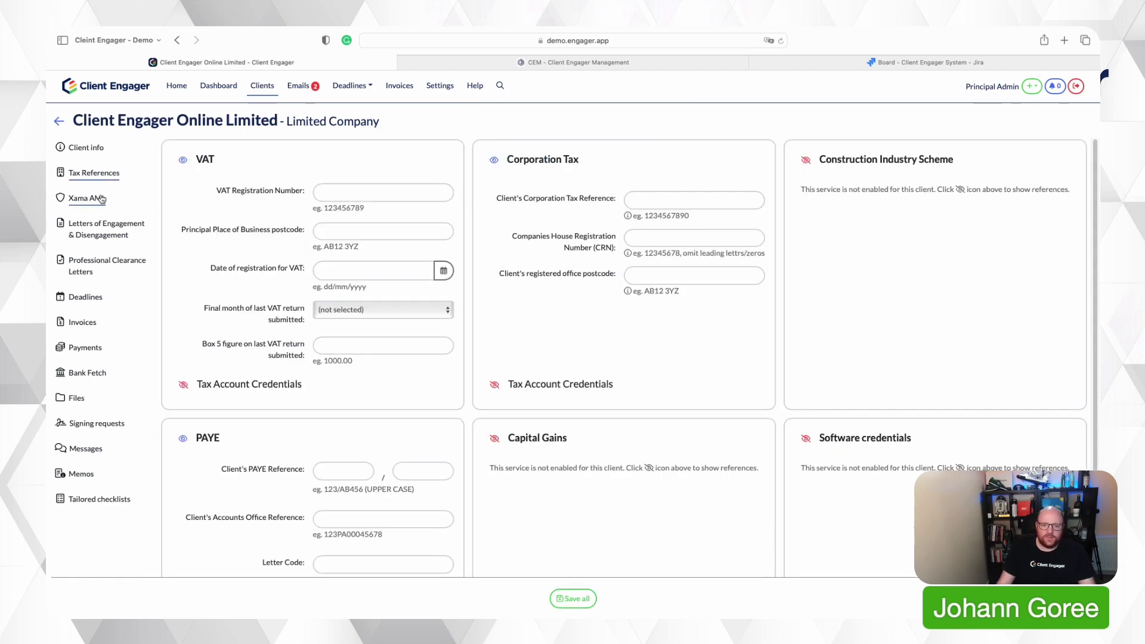
left_click(102, 199)
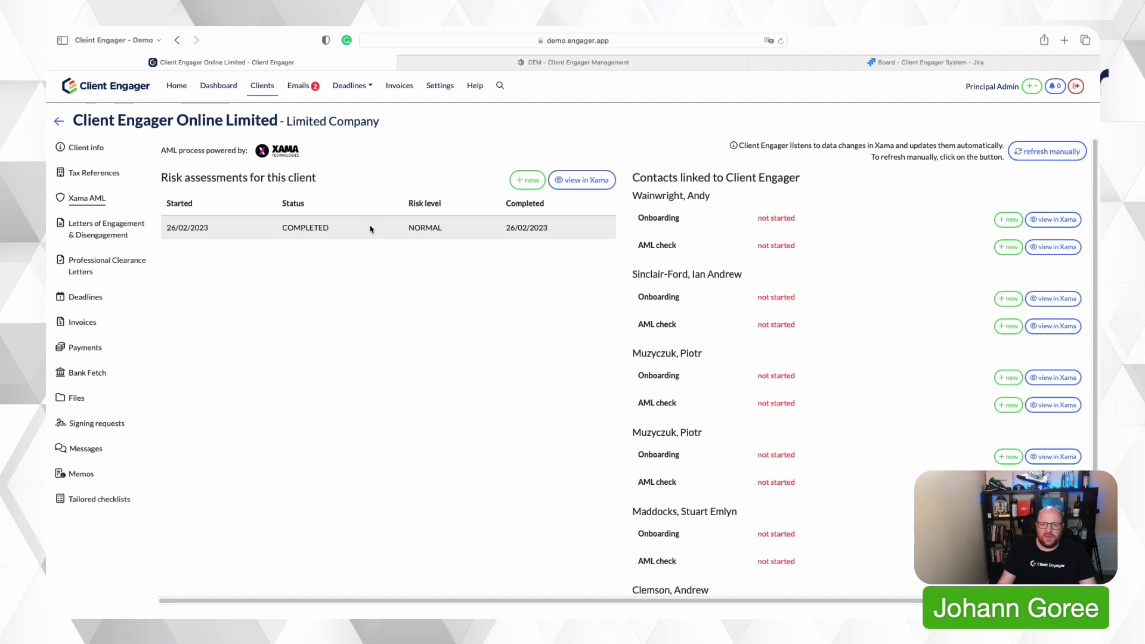
Re-generate the client's Letters of Engagement and look through the new document
left_click(115, 233)
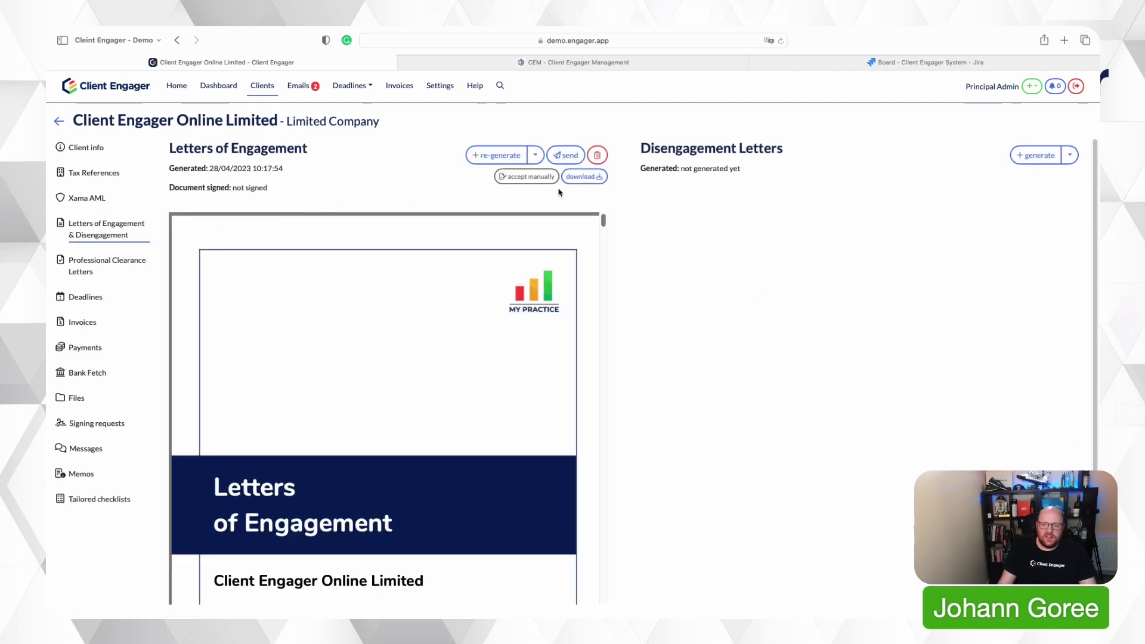
left_click(583, 156)
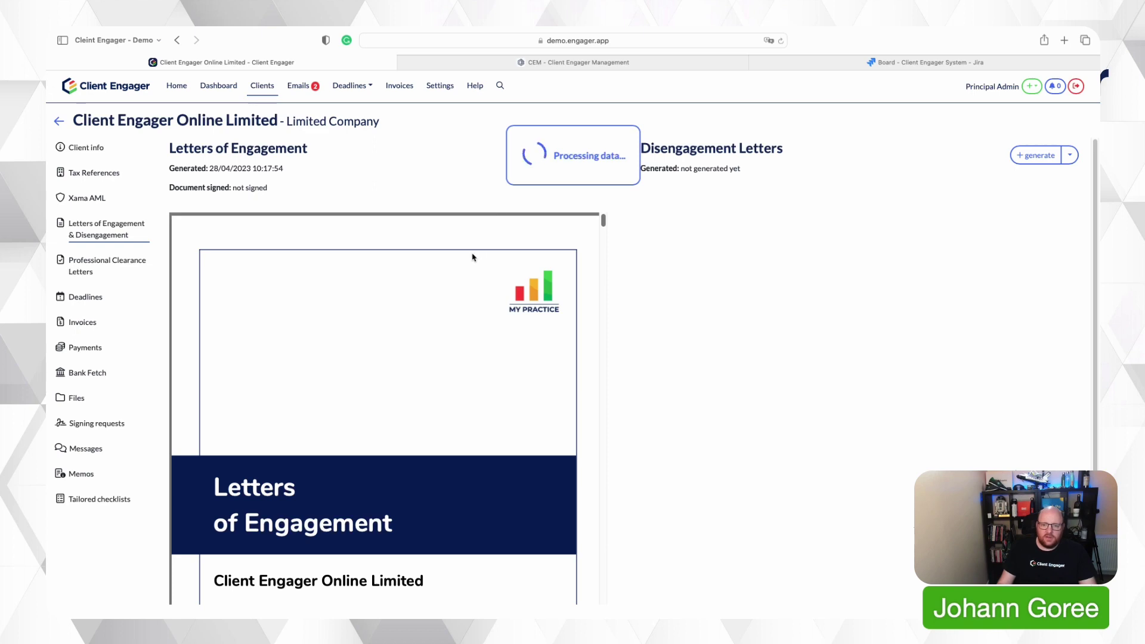
key("Return")
scroll(517, 453, "down", 1)
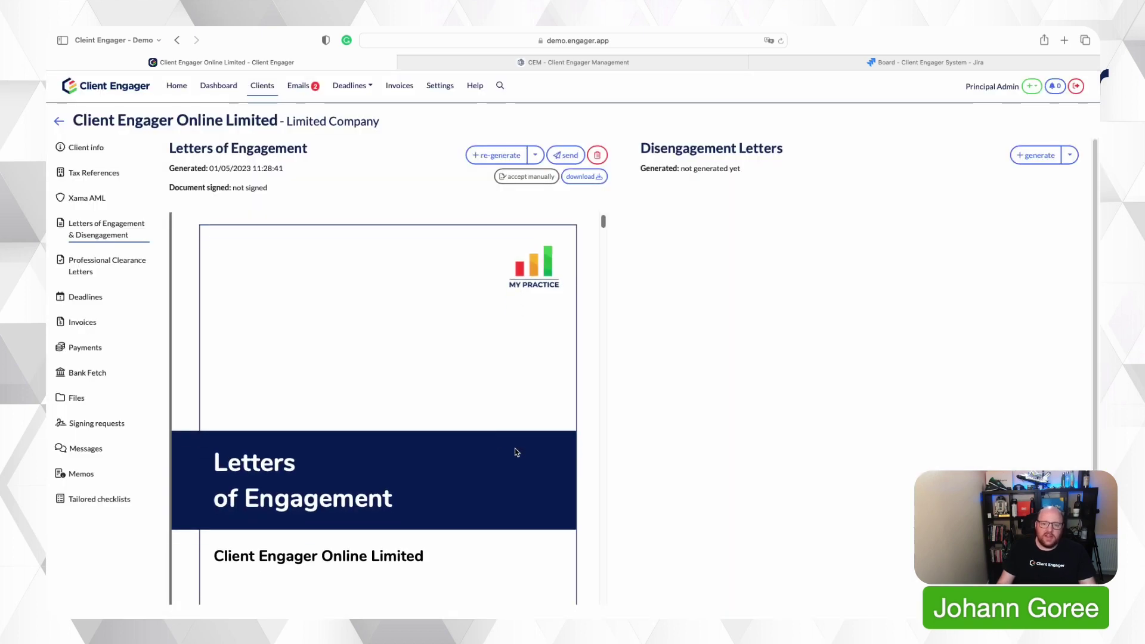
scroll(478, 384, "down", 10)
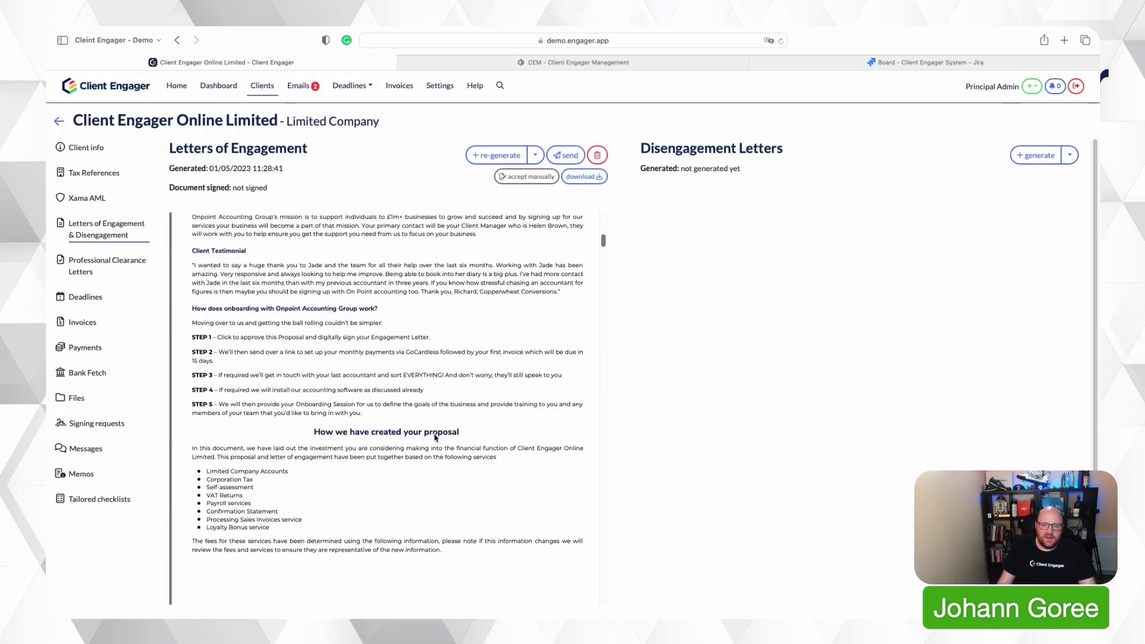
scroll(434, 437, "up", 10)
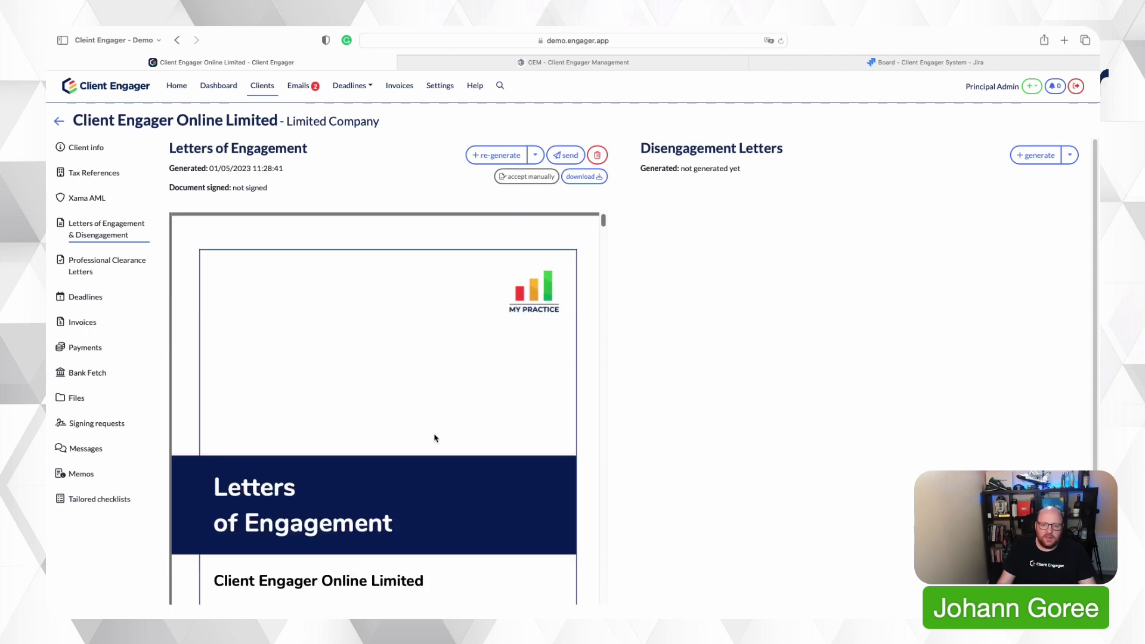
Review the previous accountant details and the generated letter under Professional Clearance Letters
left_click(108, 265)
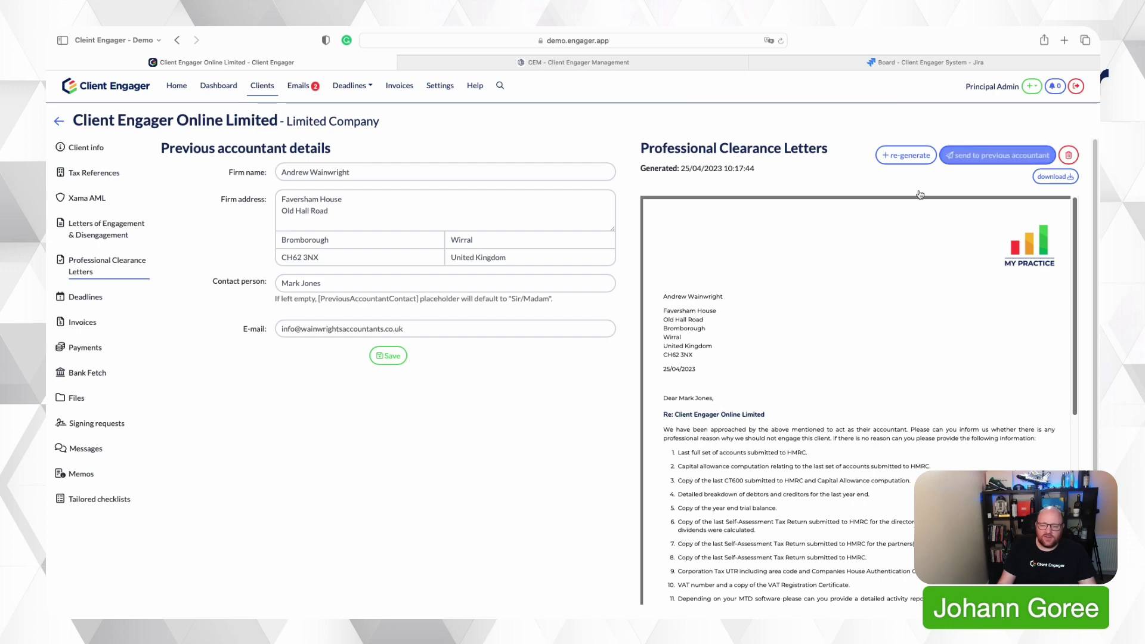
scroll(792, 304, "down", 1)
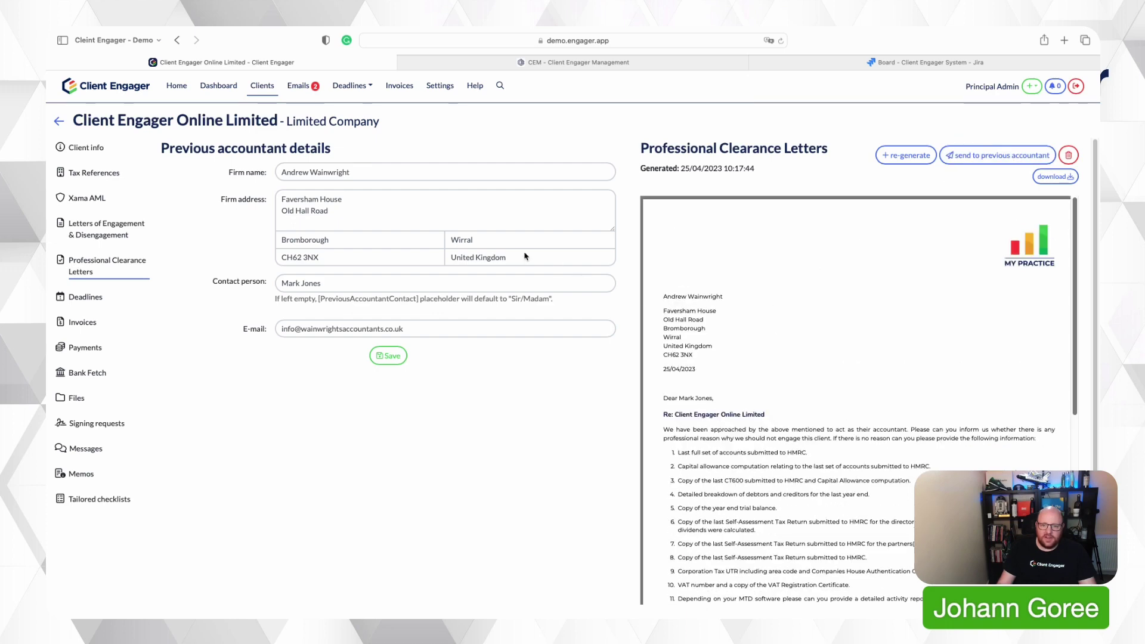
scroll(662, 337, "down", 3)
View the client's Deadlines, Invoices, Payments and Bank Fetch sections
left_click(95, 299)
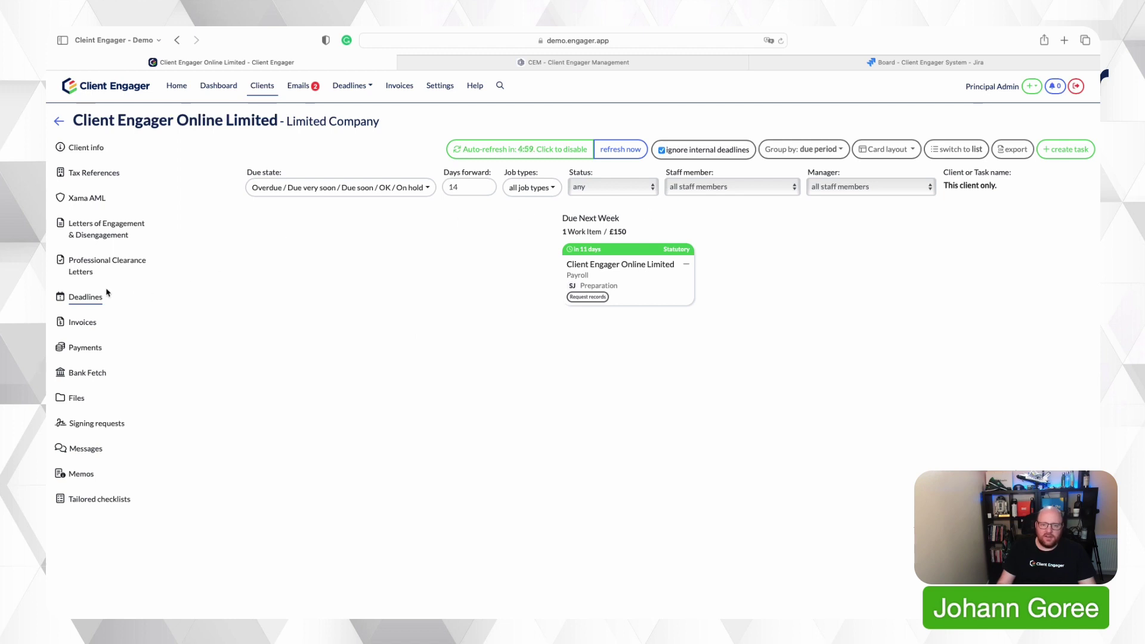
left_click(94, 332)
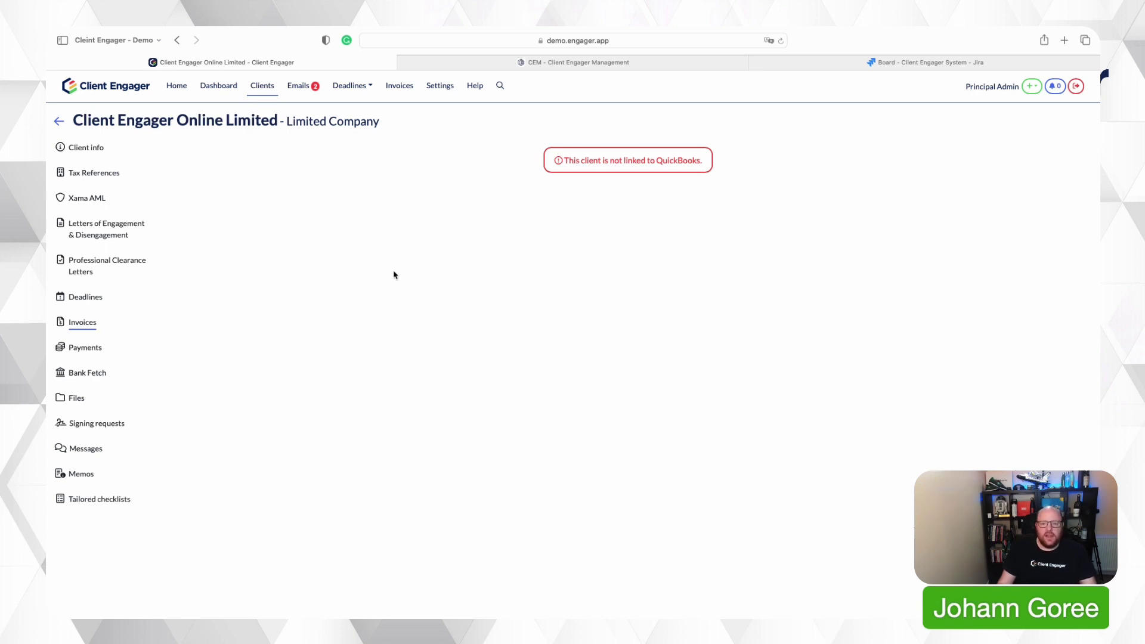
left_click(95, 355)
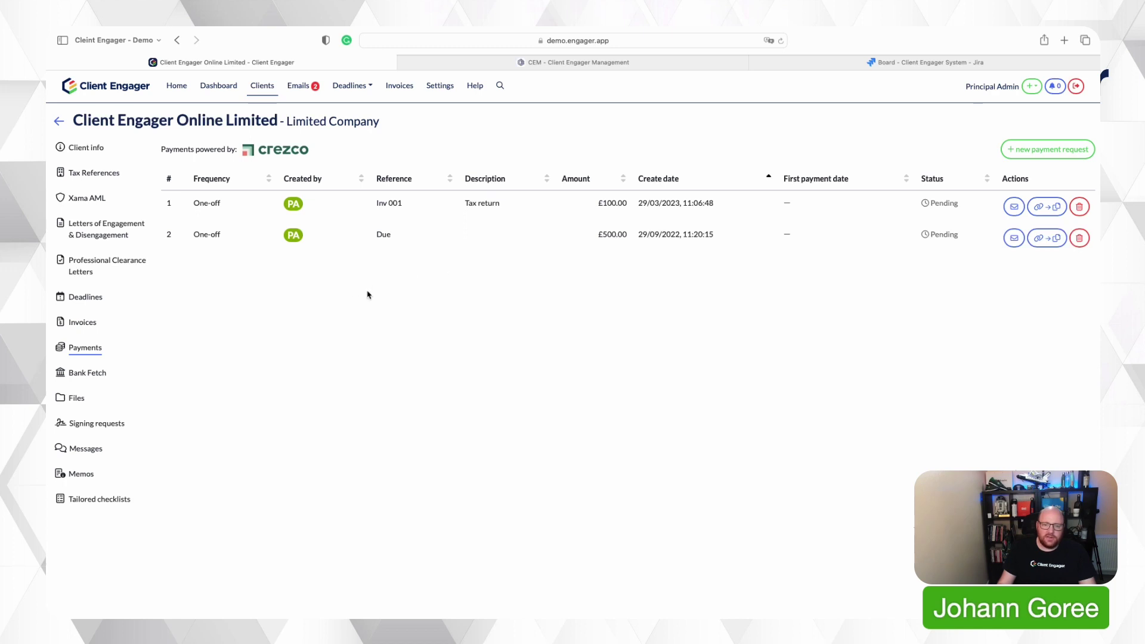
left_click(95, 387)
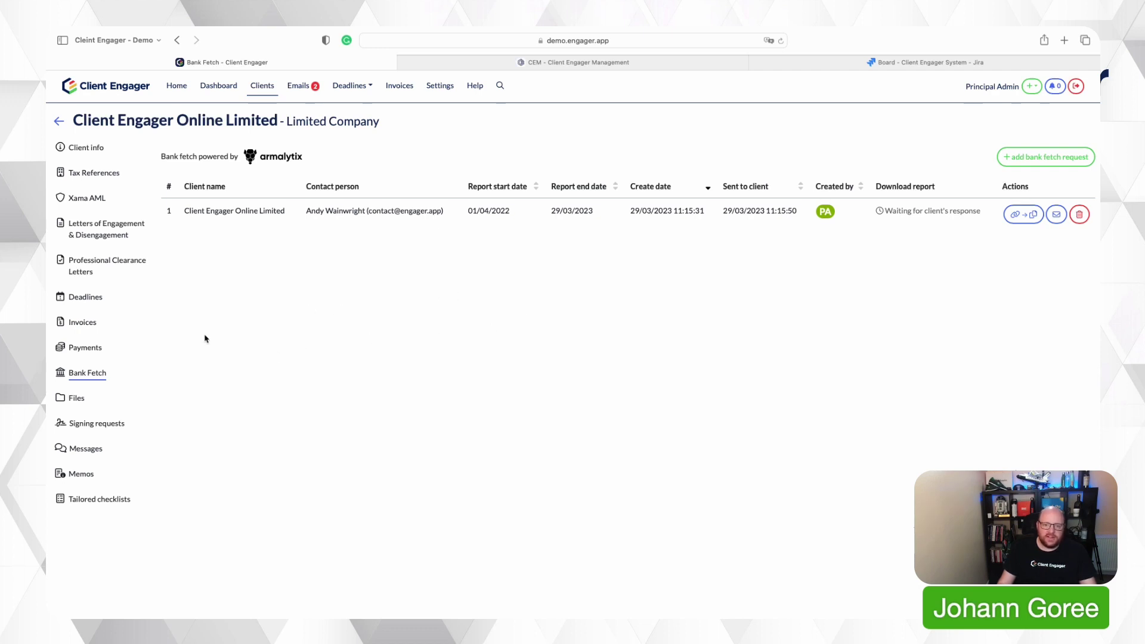
View the client's Files folders, Signing requests and sent Messages
left_click(83, 400)
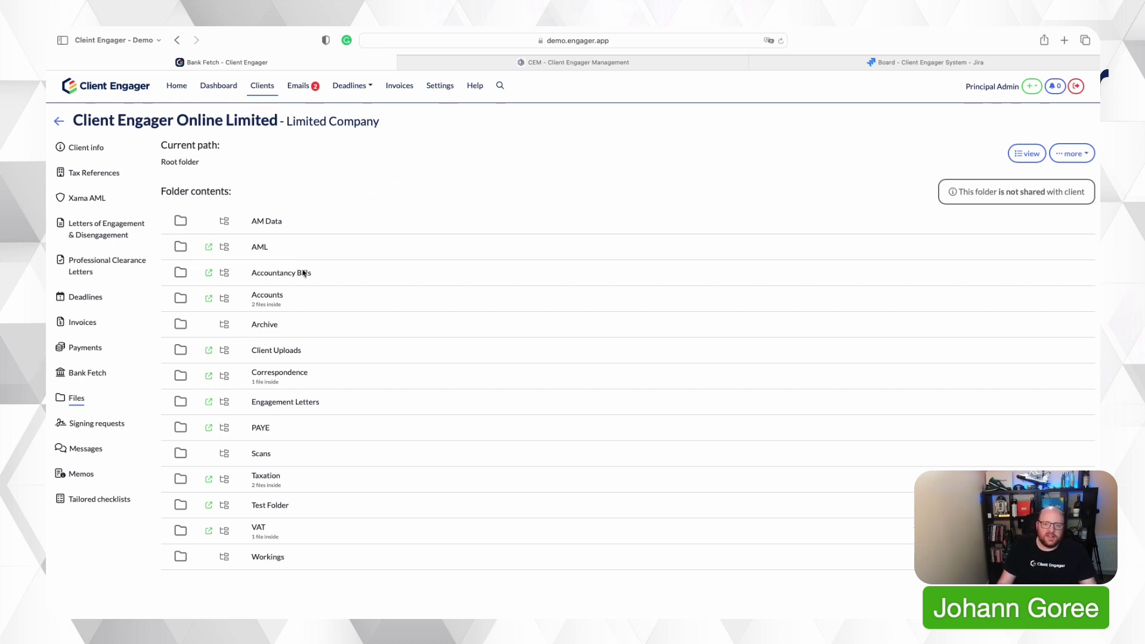
left_click(120, 423)
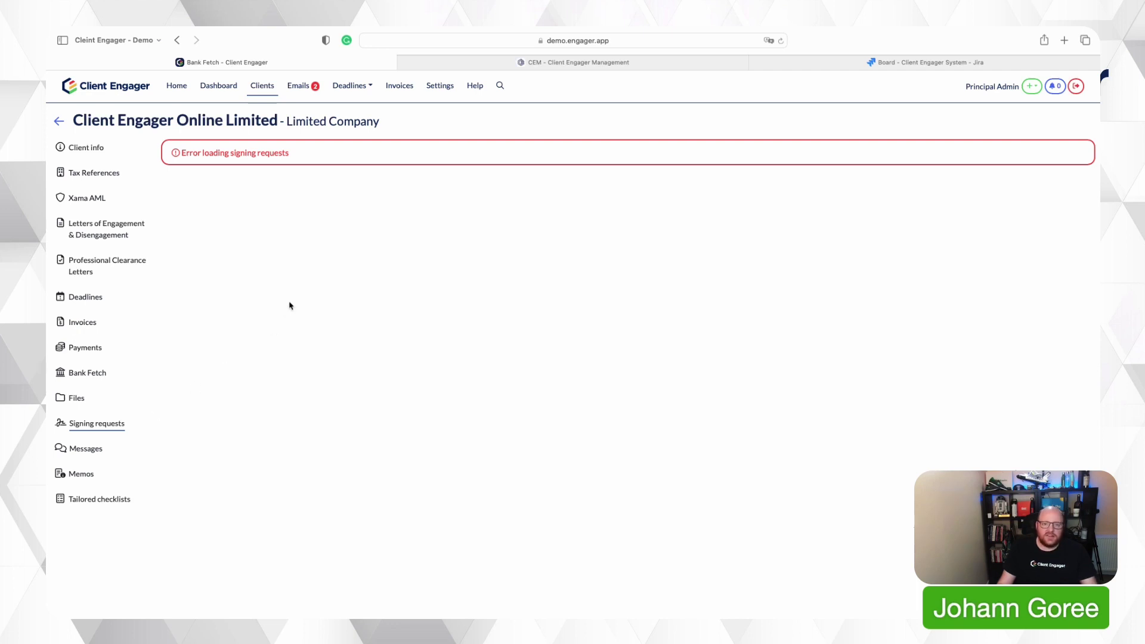
left_click(102, 403)
left_click(86, 448)
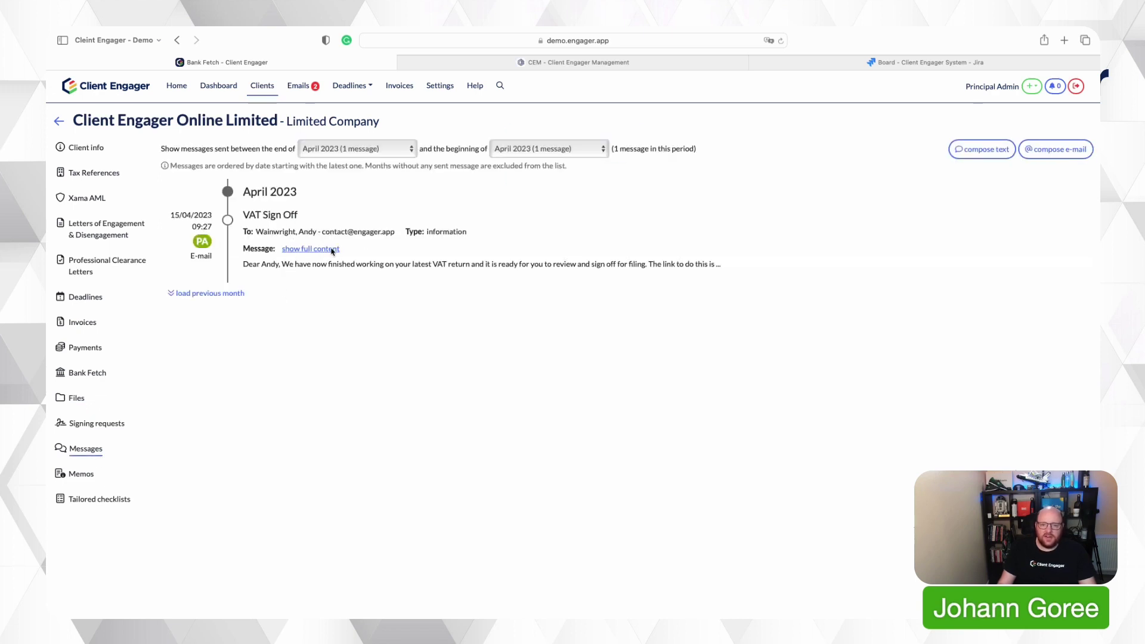
Check the audit trail of the "test" memo, and view the client's Tailored checklists
left_click(81, 474)
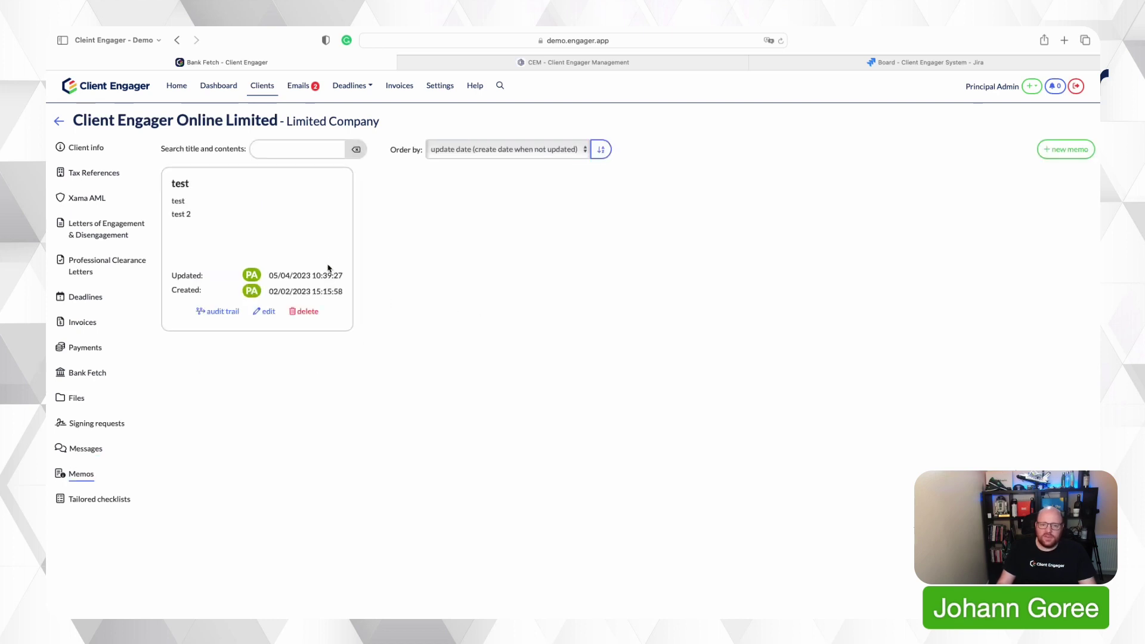
left_click(231, 312)
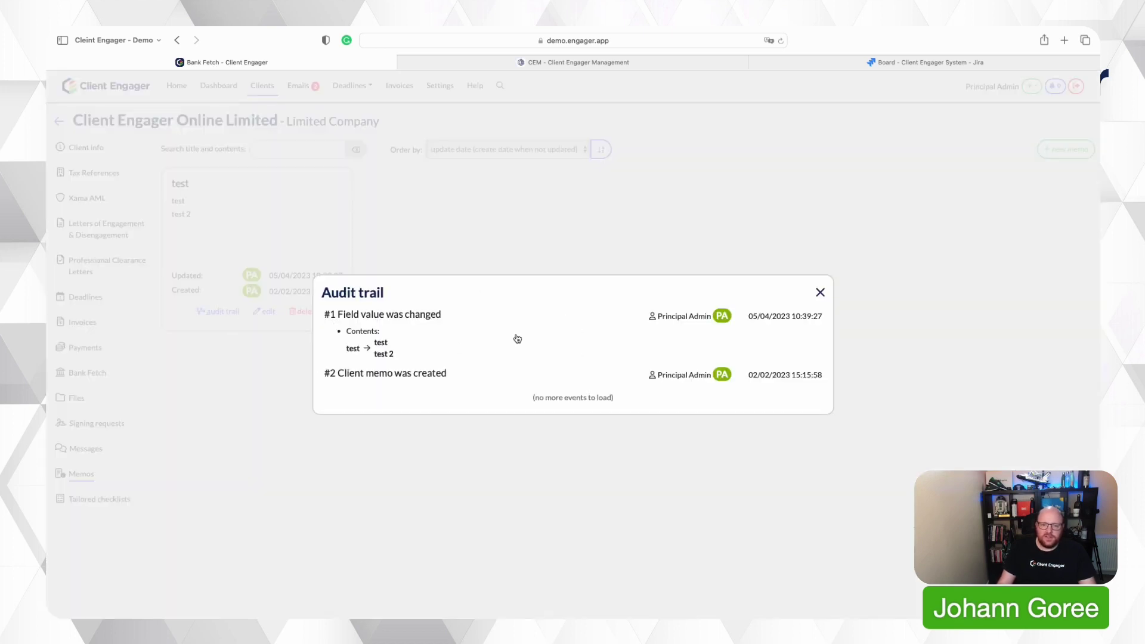
left_click(819, 292)
left_click(99, 499)
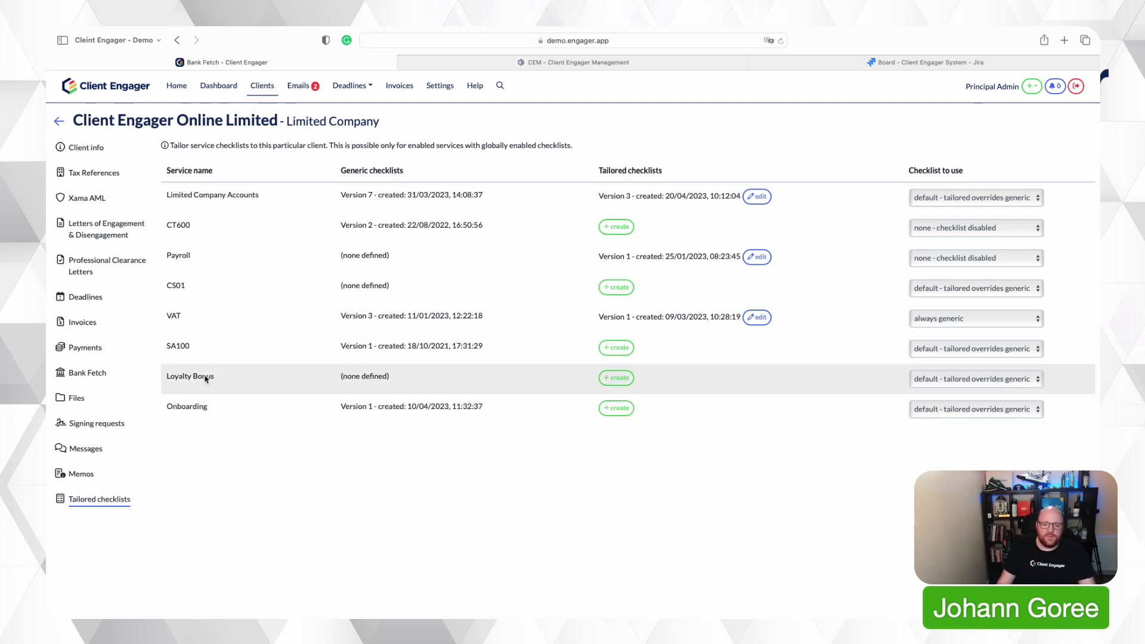
Go to the personal mailbox's Inbox in Emails and open the "RE: Test for replying and tasks" conversation
left_click(293, 92)
left_click(116, 177)
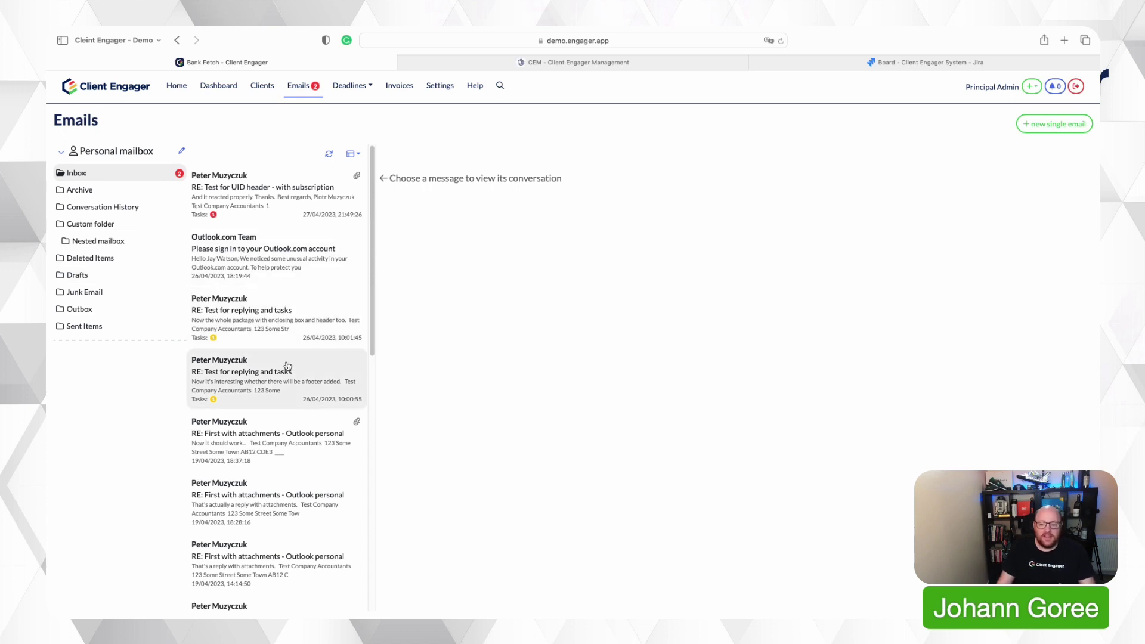
left_click(266, 343)
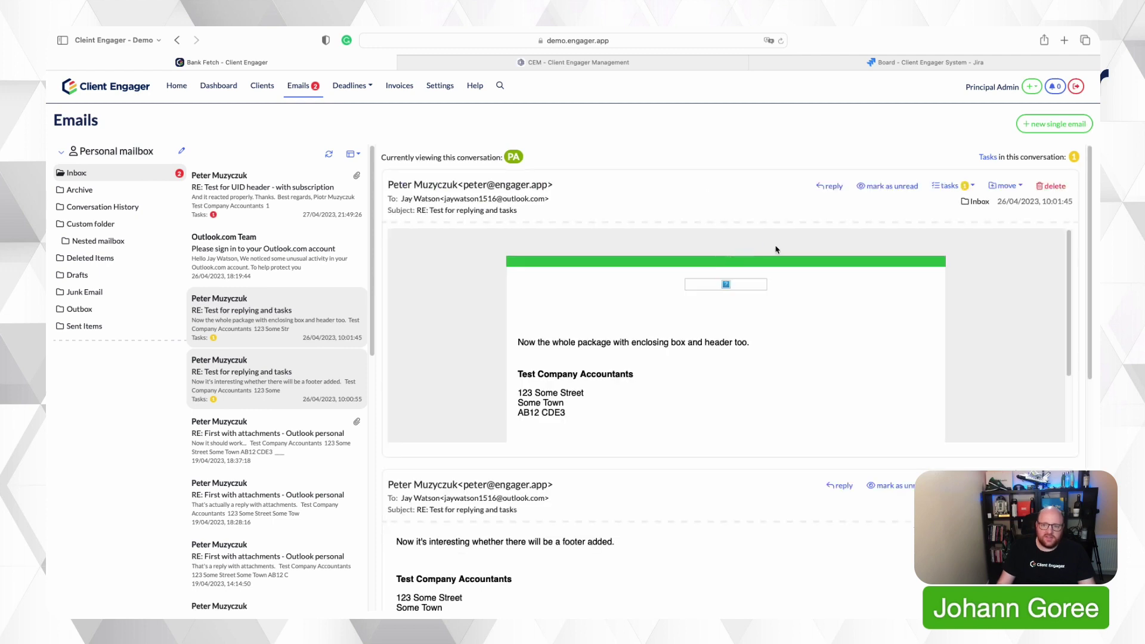
Show the e-mail's existing linked task in Deadlines and read the task's details
left_click(972, 188)
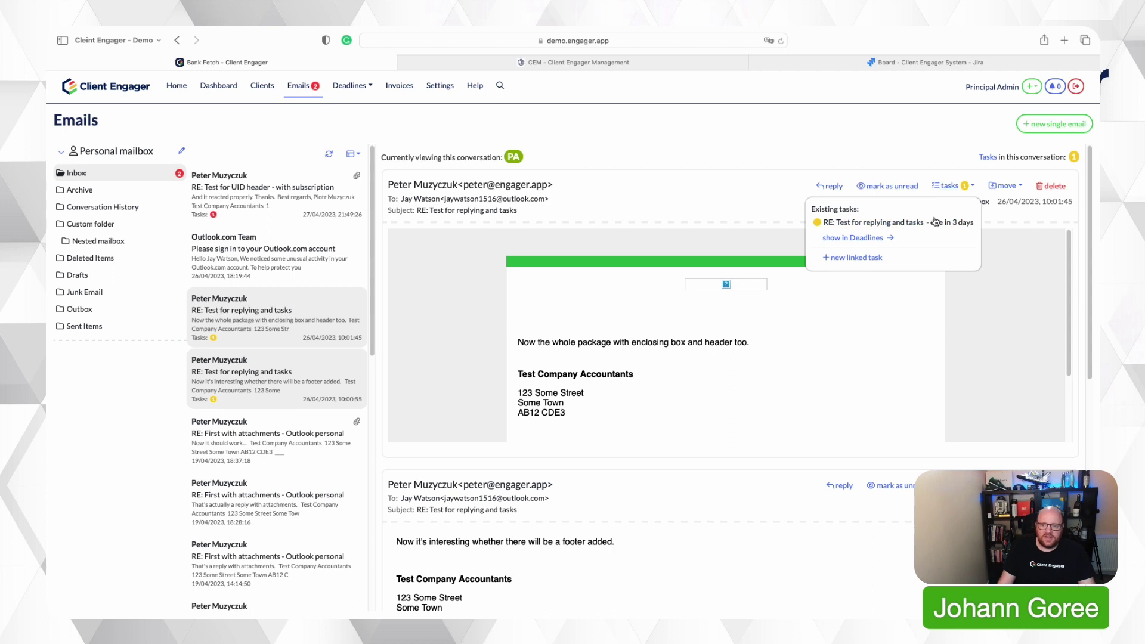
left_click(878, 238)
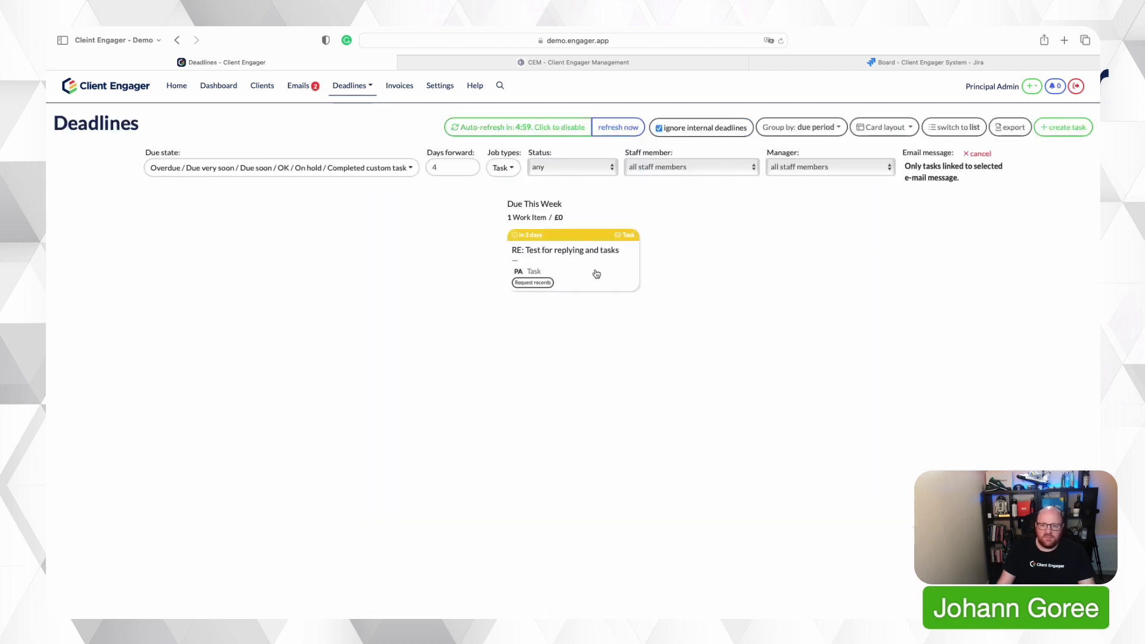
left_click(595, 270)
scroll(595, 357, "down", 3)
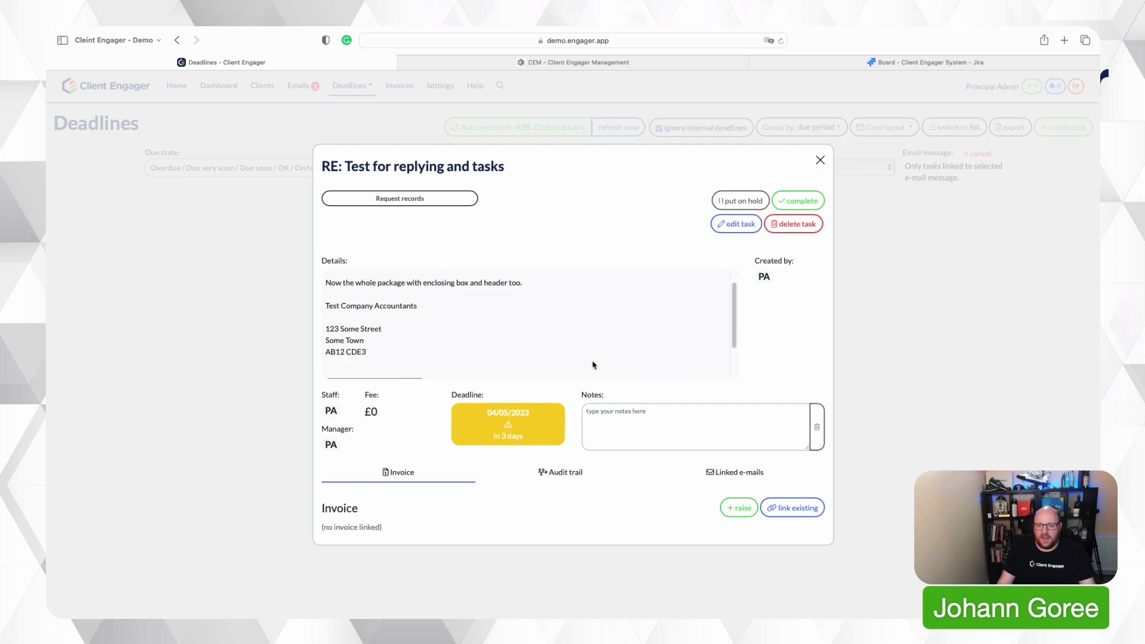
View the task's linked e-mails and browse the full e-mail thread
left_click(711, 475)
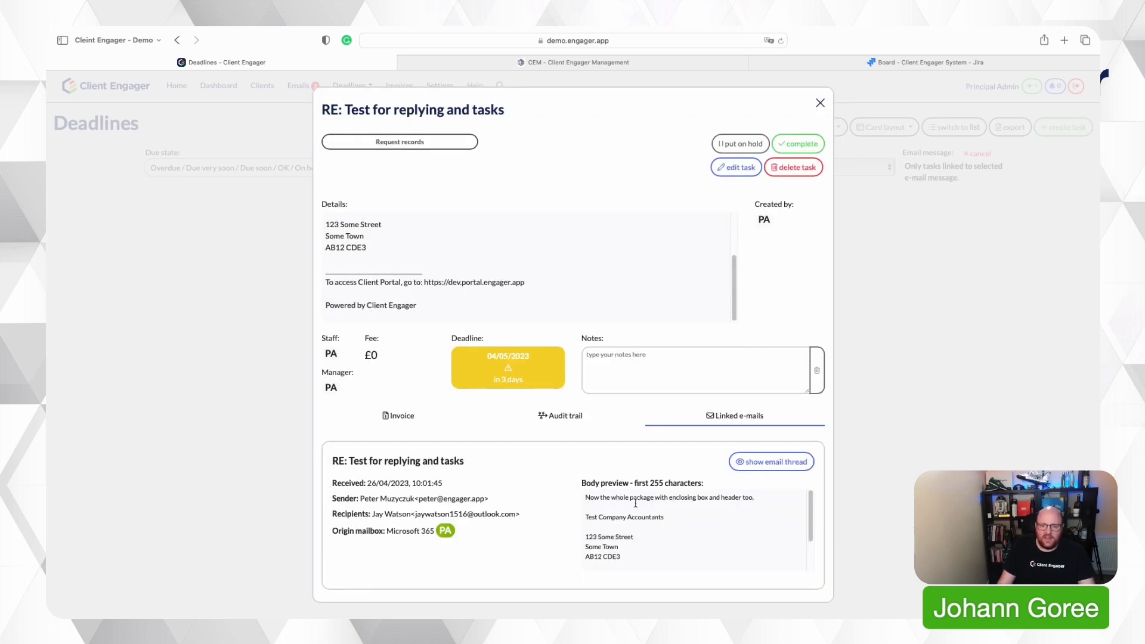
left_click(775, 463)
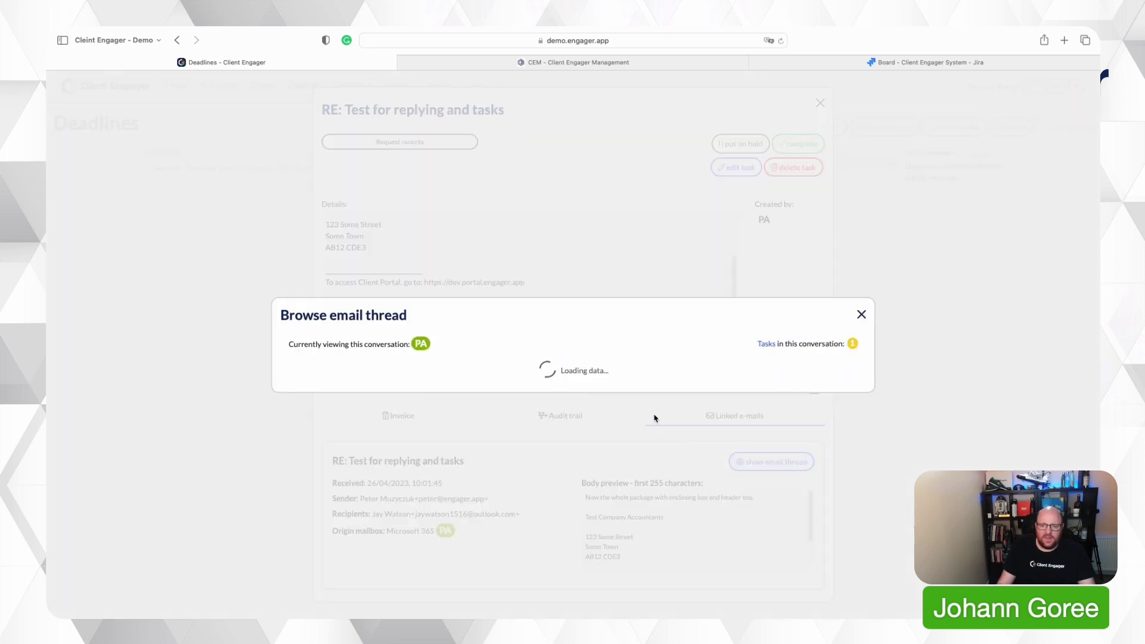
scroll(602, 285, "down", 2)
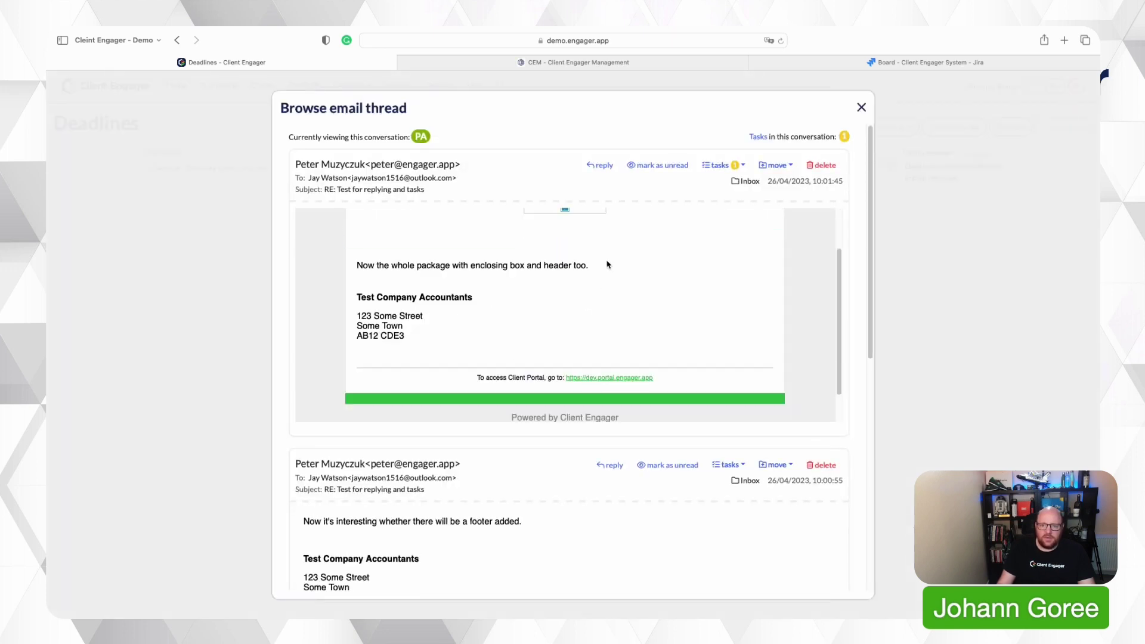
View the reply form for the first e-mail in the thread, and close it together with the thread and the task
left_click(601, 167)
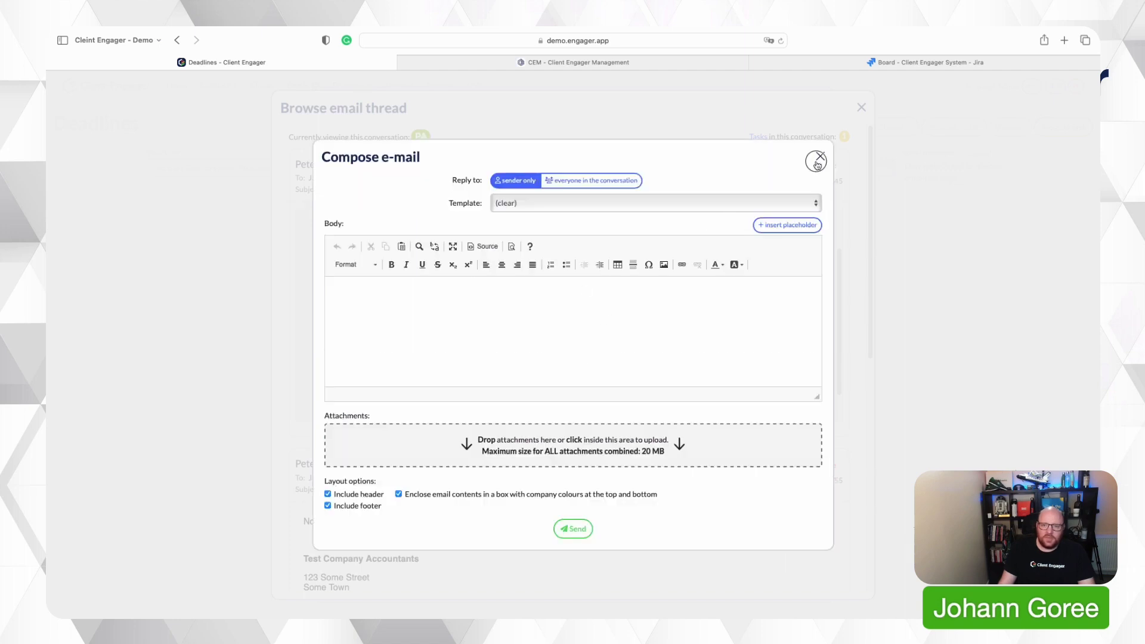
left_click(819, 157)
left_click(861, 110)
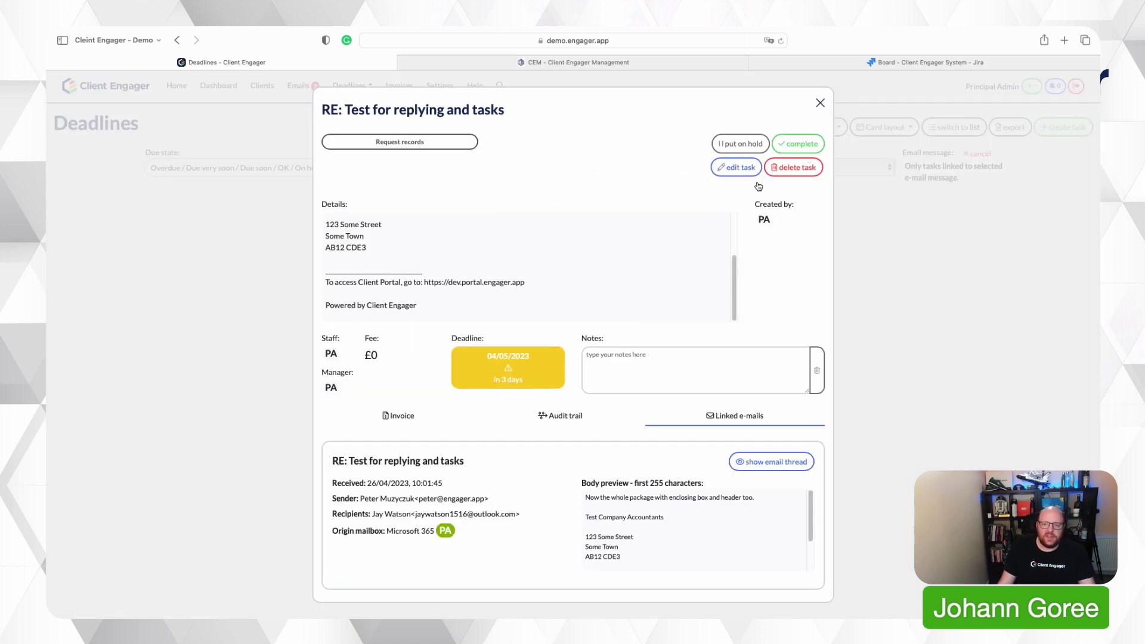
left_click(820, 104)
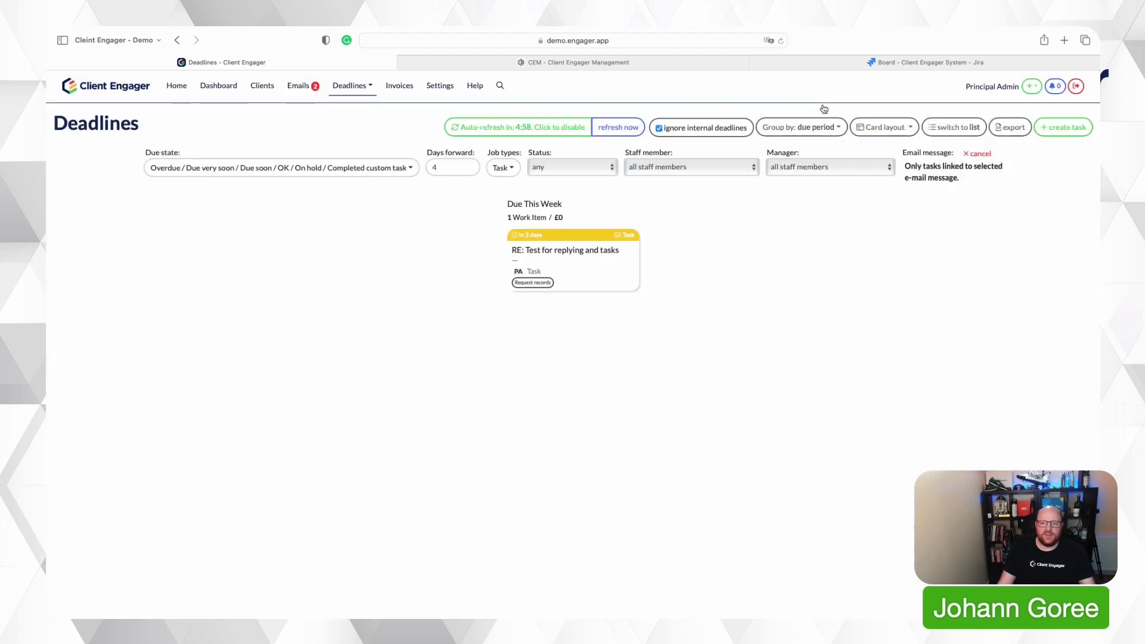
Show the unfiltered Deadlines for all job types and switch them to the list view
left_click(298, 86)
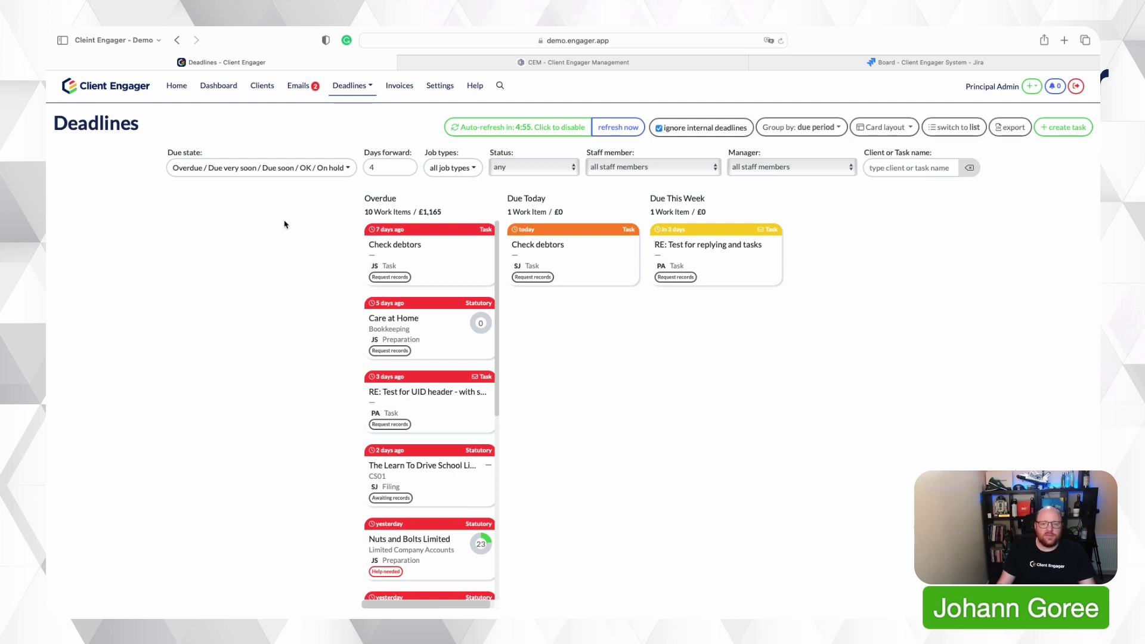
left_click(950, 128)
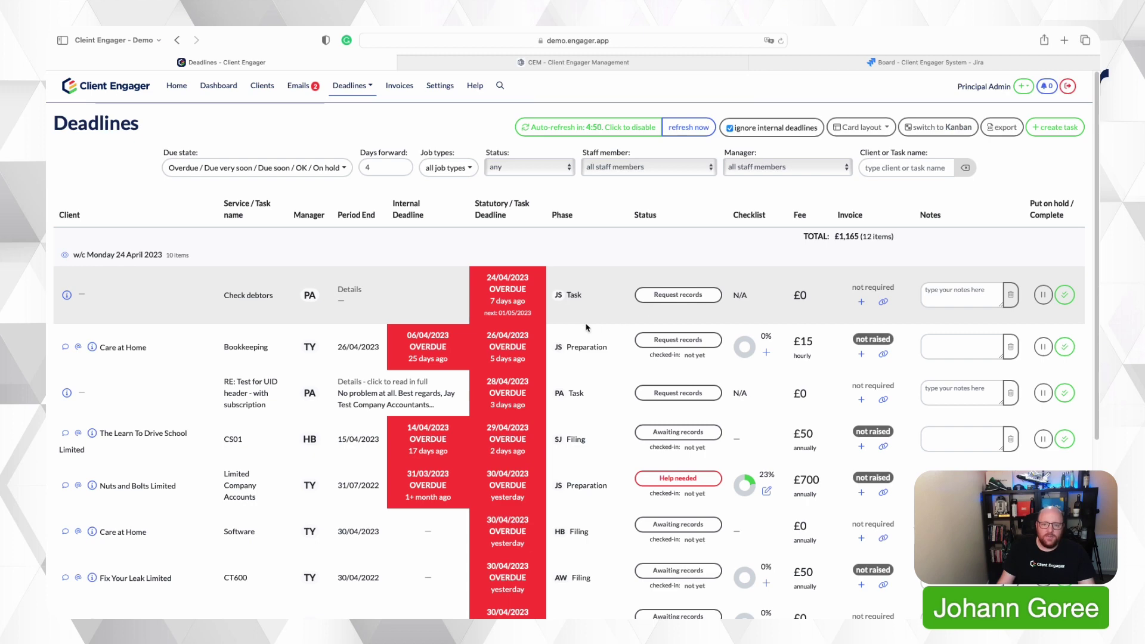
Look through the overdue and current-week items in the Deadlines list and switch back to the Kanban view
scroll(594, 325, "down", 5)
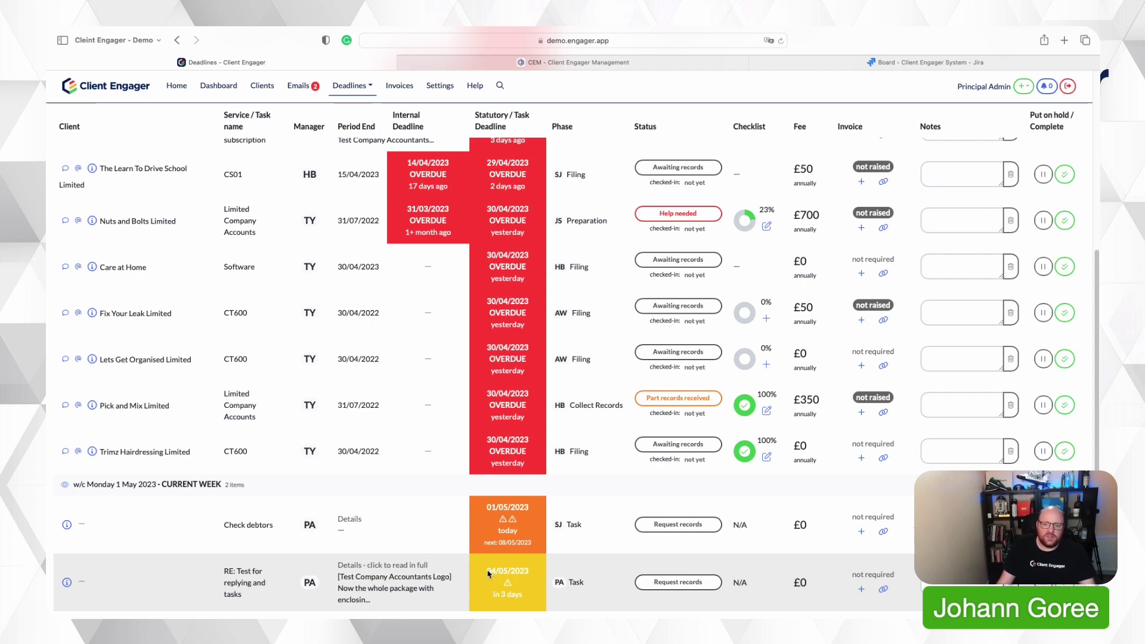
scroll(487, 573, "up", 5)
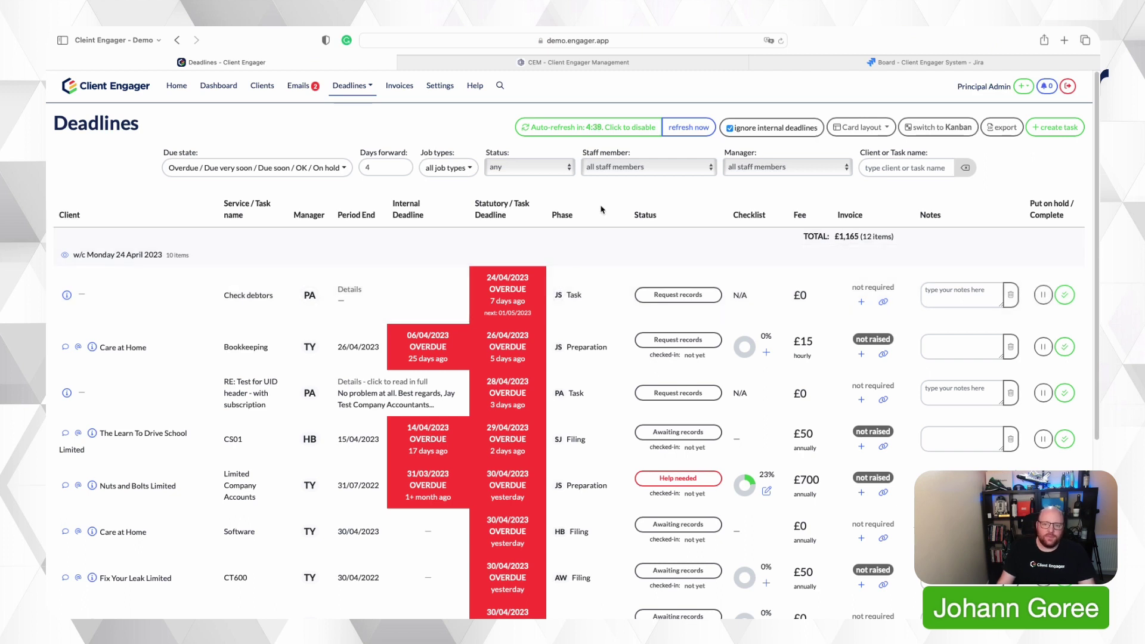
left_click(933, 131)
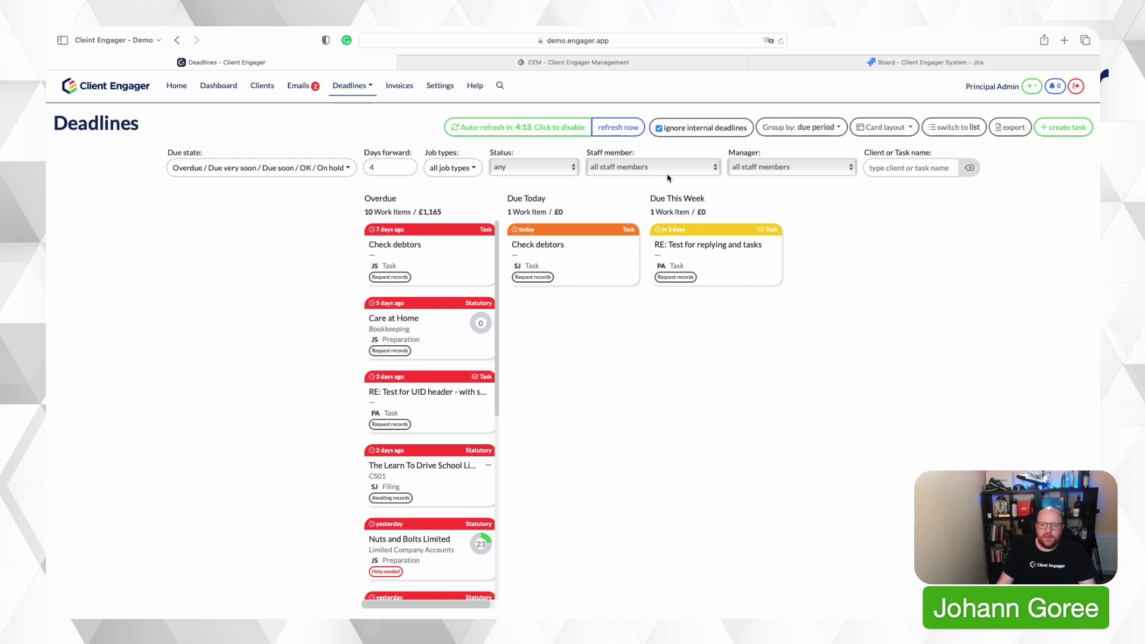
Extend the Deadlines board to show work items 400 days forward
left_click(436, 174)
left_click(417, 173)
type("00")
left_click(255, 254)
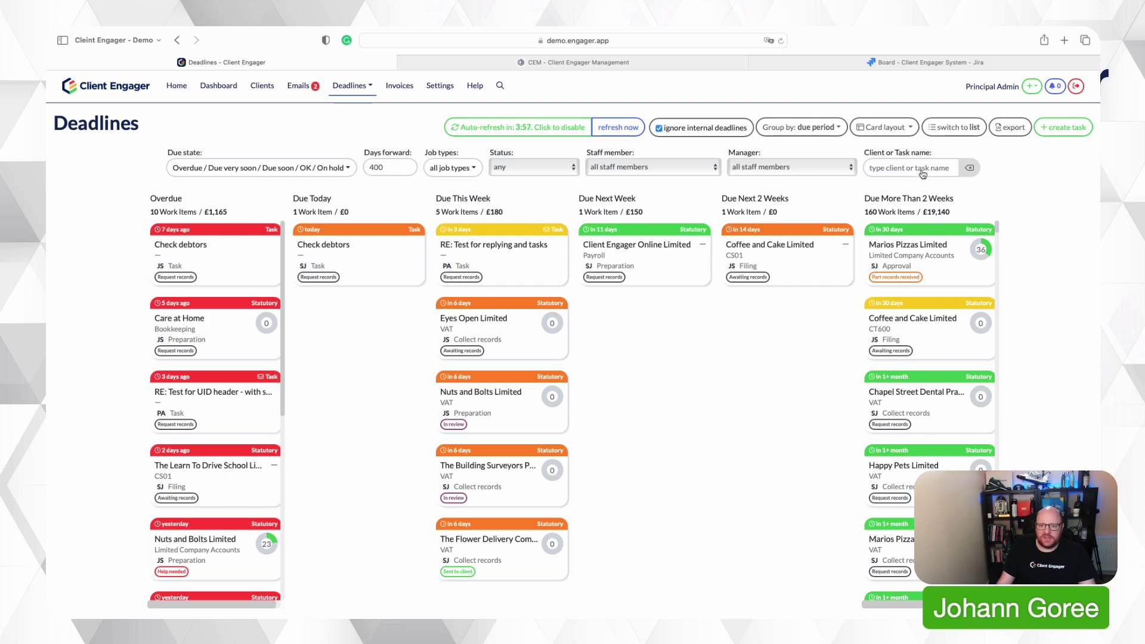
Compare the Kanban board grouped by department, staff member and week, and return the grouping to due period
left_click(814, 127)
left_click(793, 167)
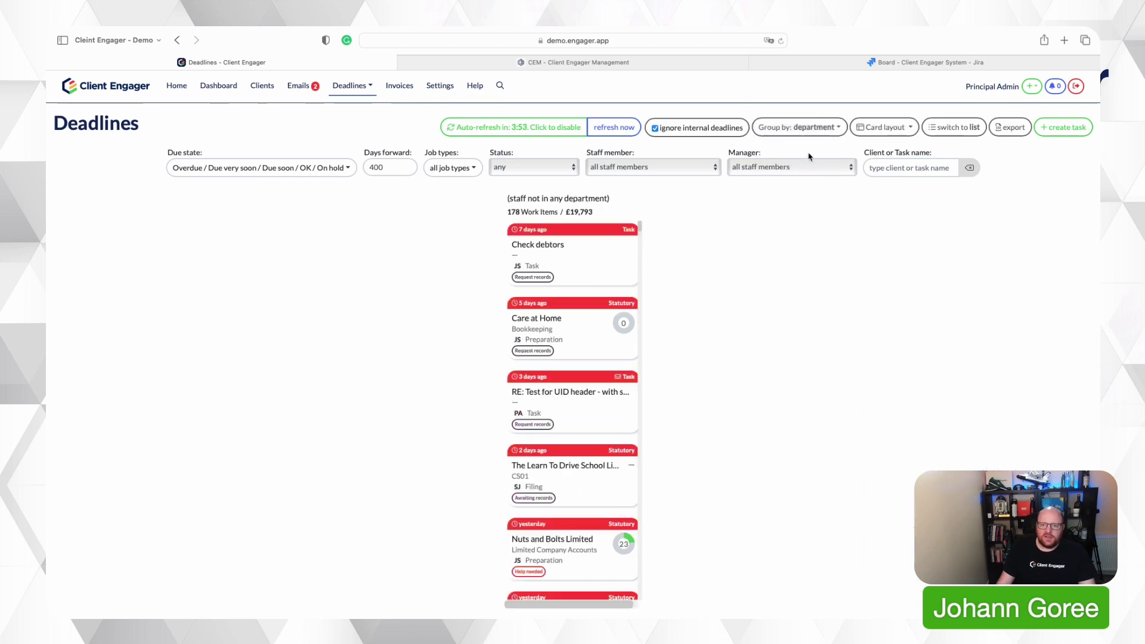
left_click(818, 127)
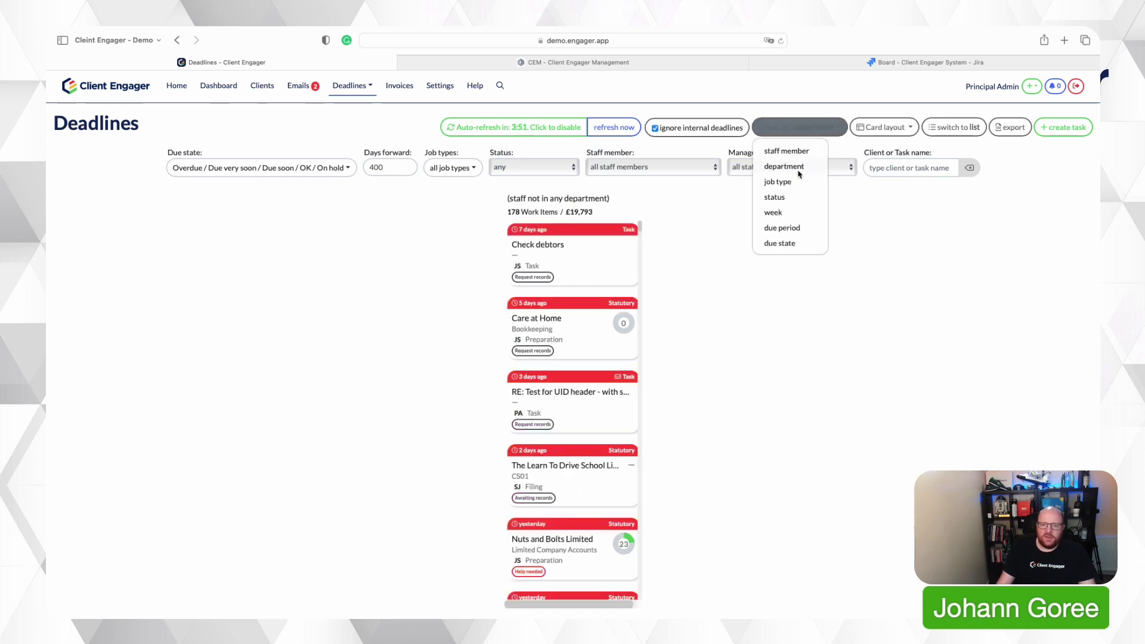
left_click(799, 152)
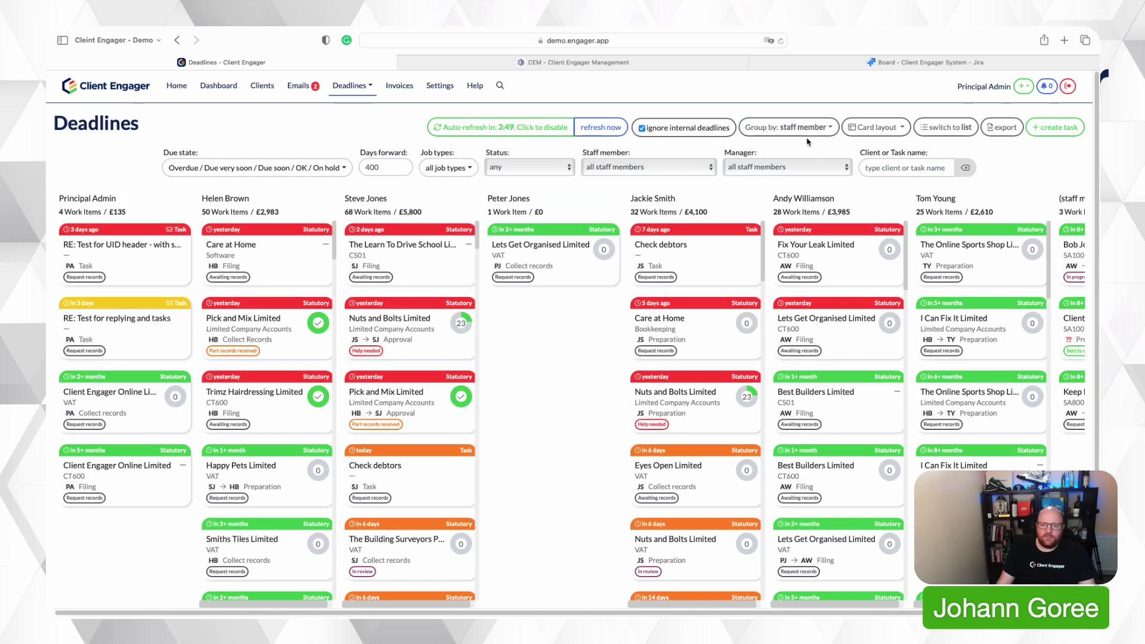
left_click(793, 128)
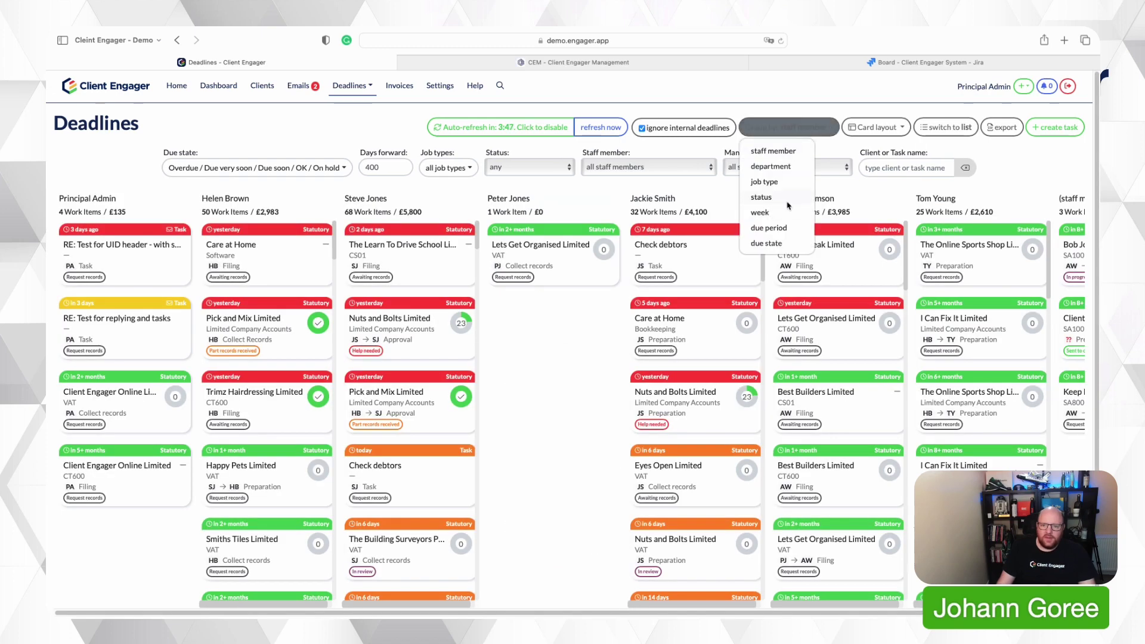
left_click(788, 211)
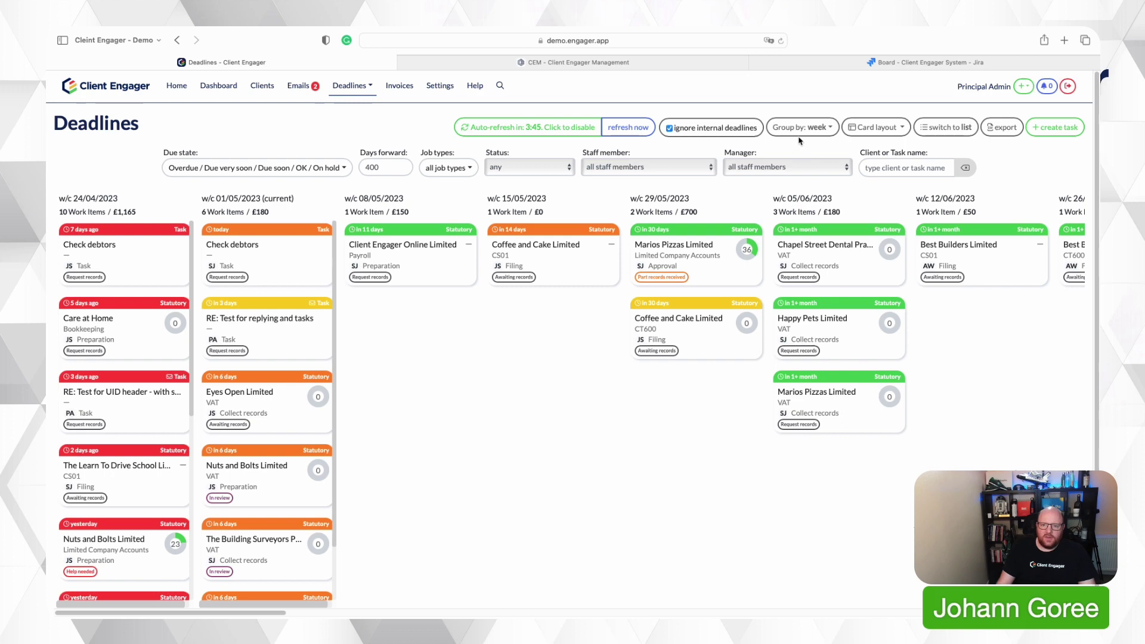
left_click(799, 129)
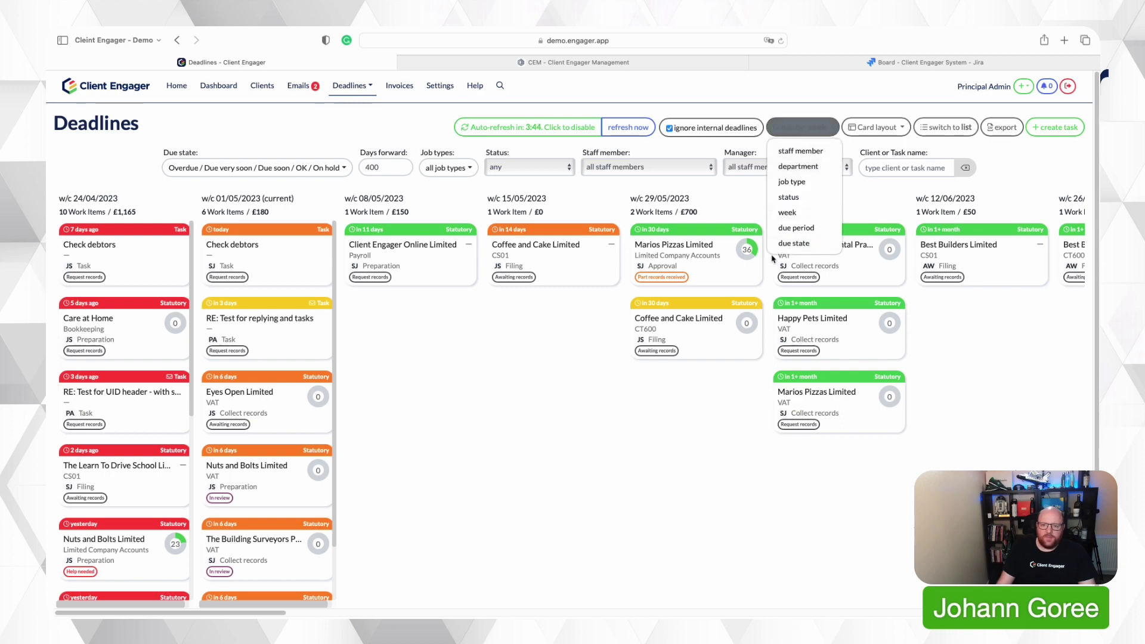
left_click(798, 228)
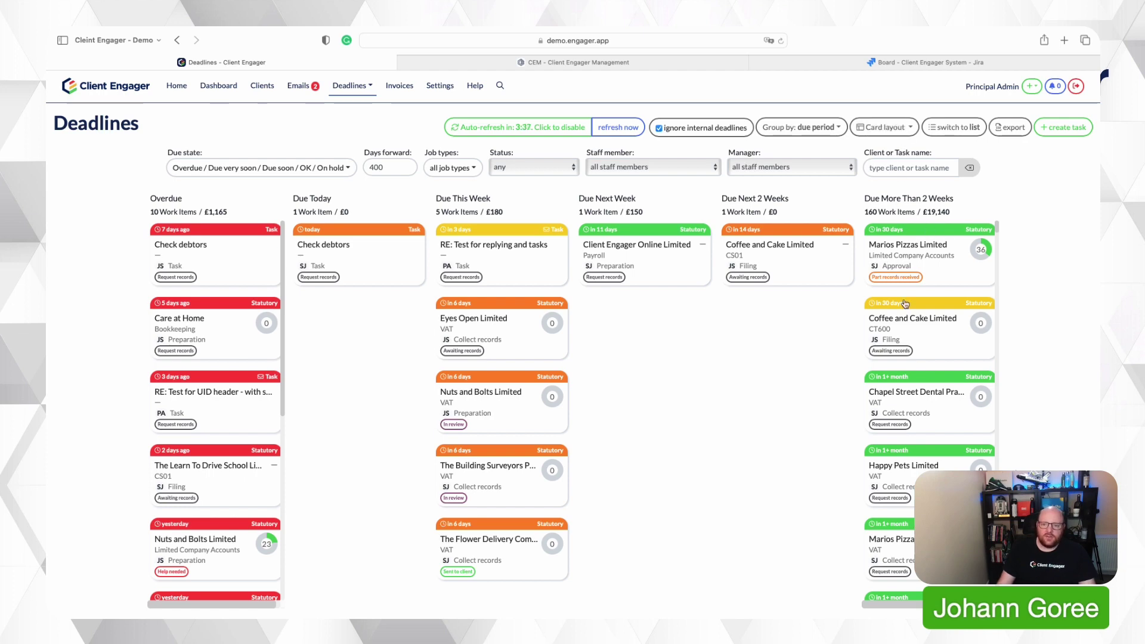
Remove the current phase and status from the card layout, keeping checklist percentage as the featured item
left_click(900, 131)
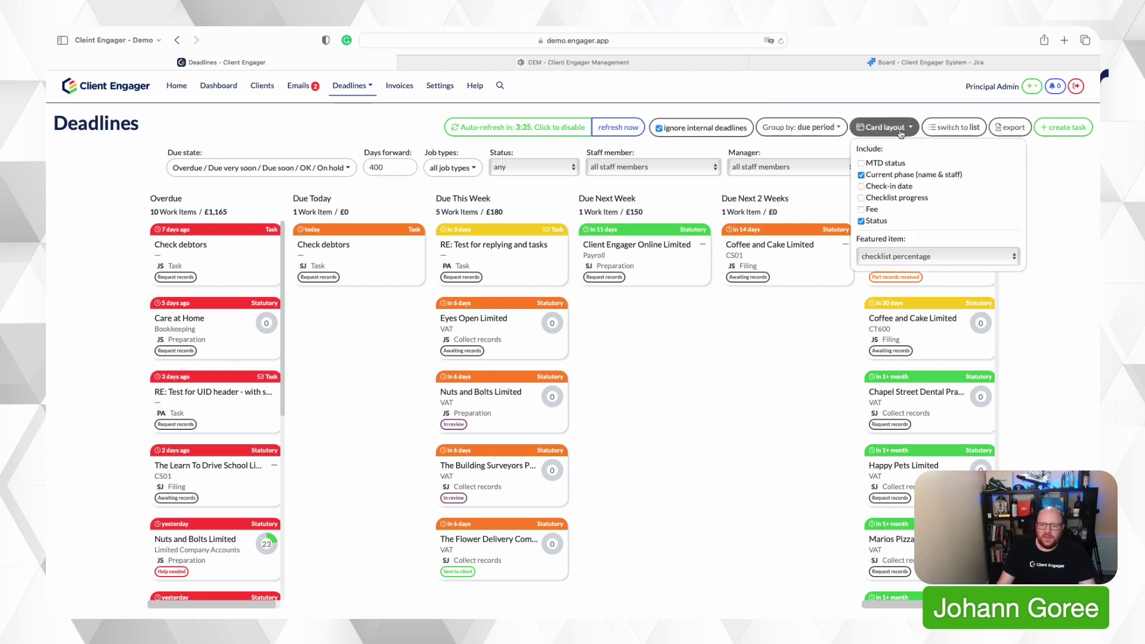
left_click(887, 175)
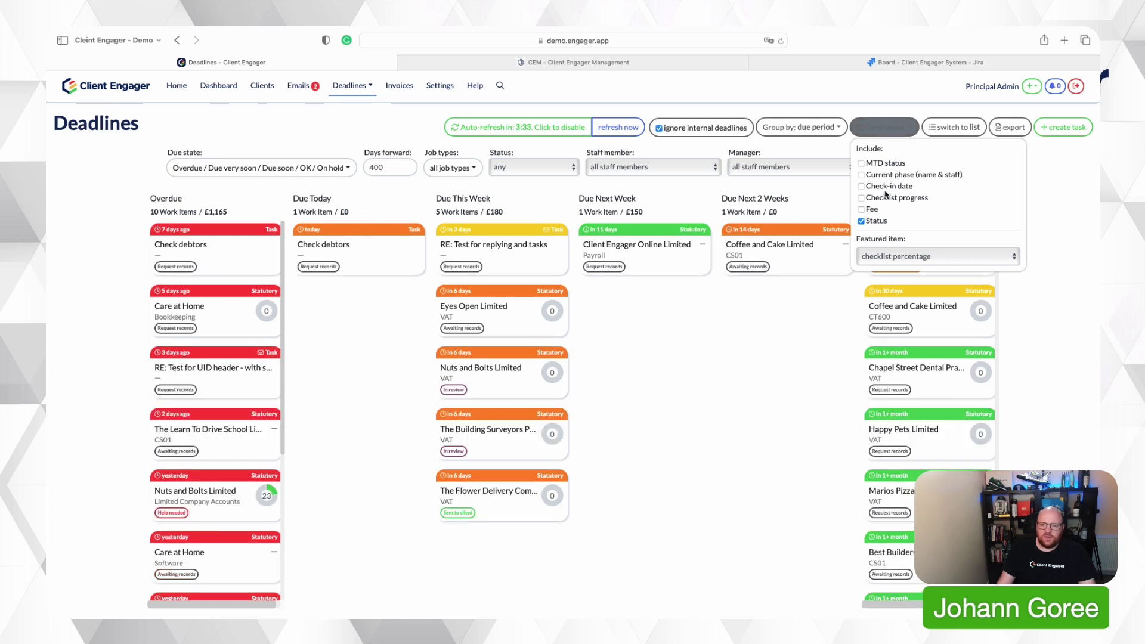
left_click(874, 220)
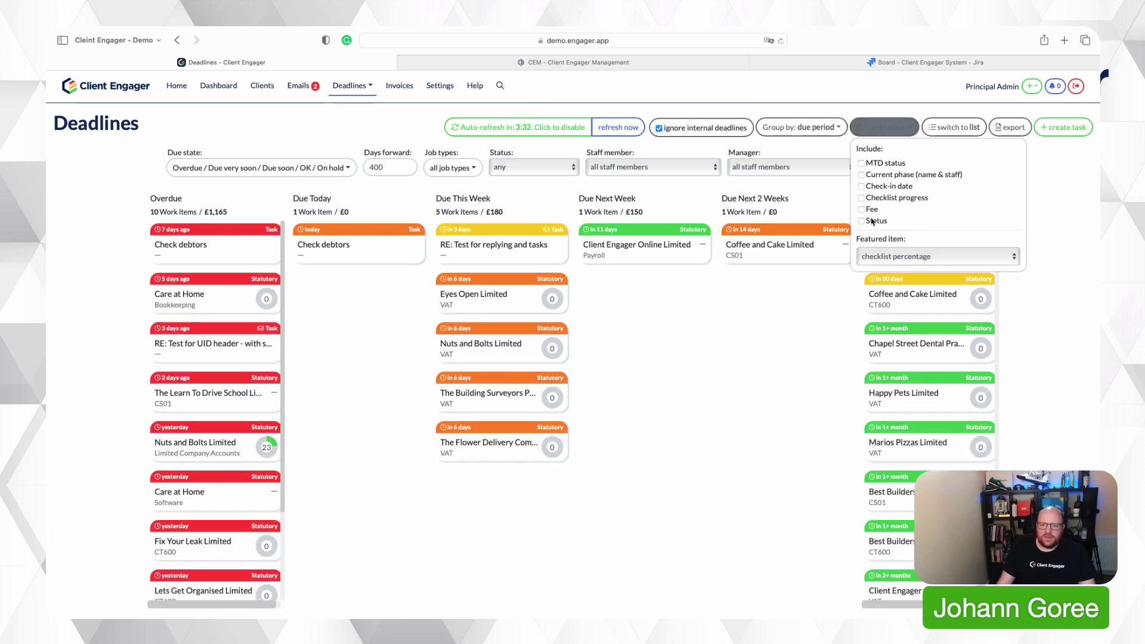
left_click(935, 258)
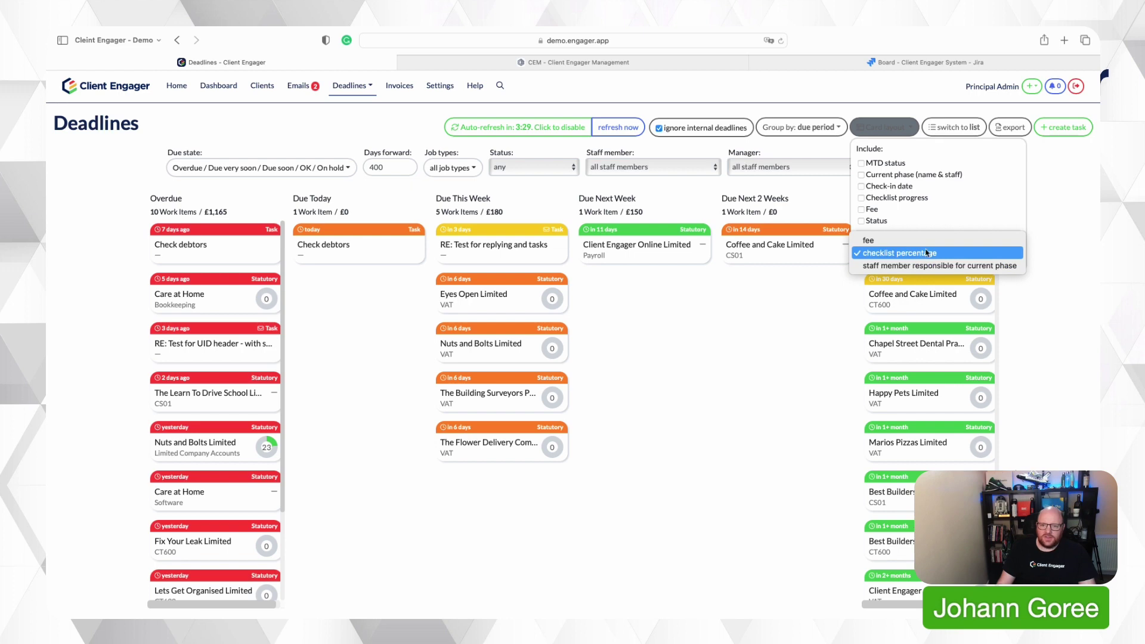
left_click(921, 253)
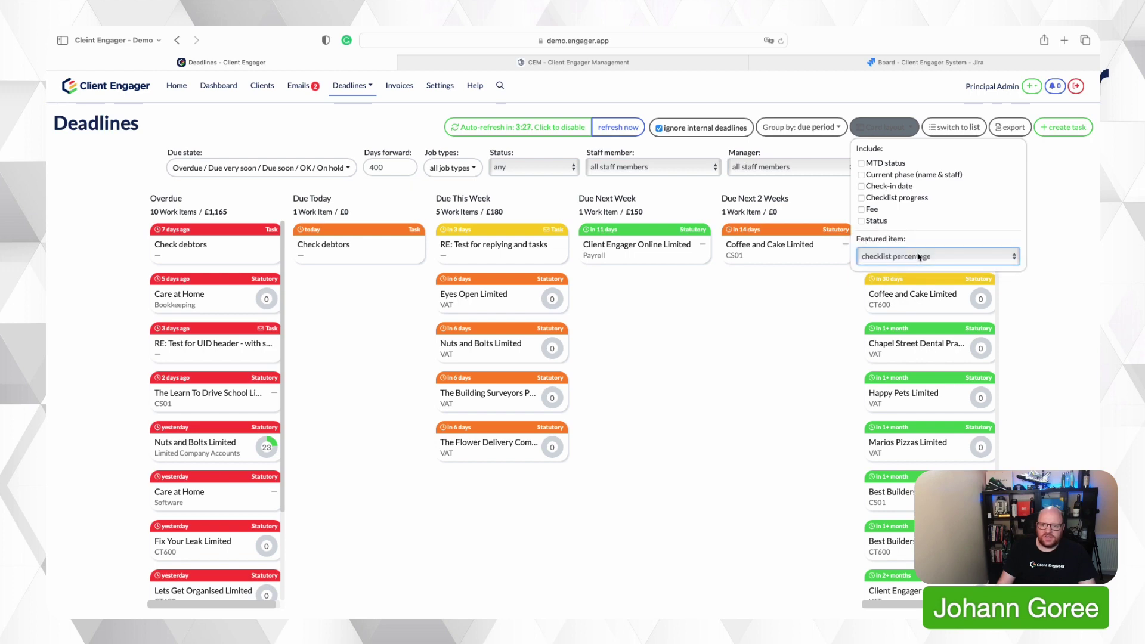
left_click(797, 305)
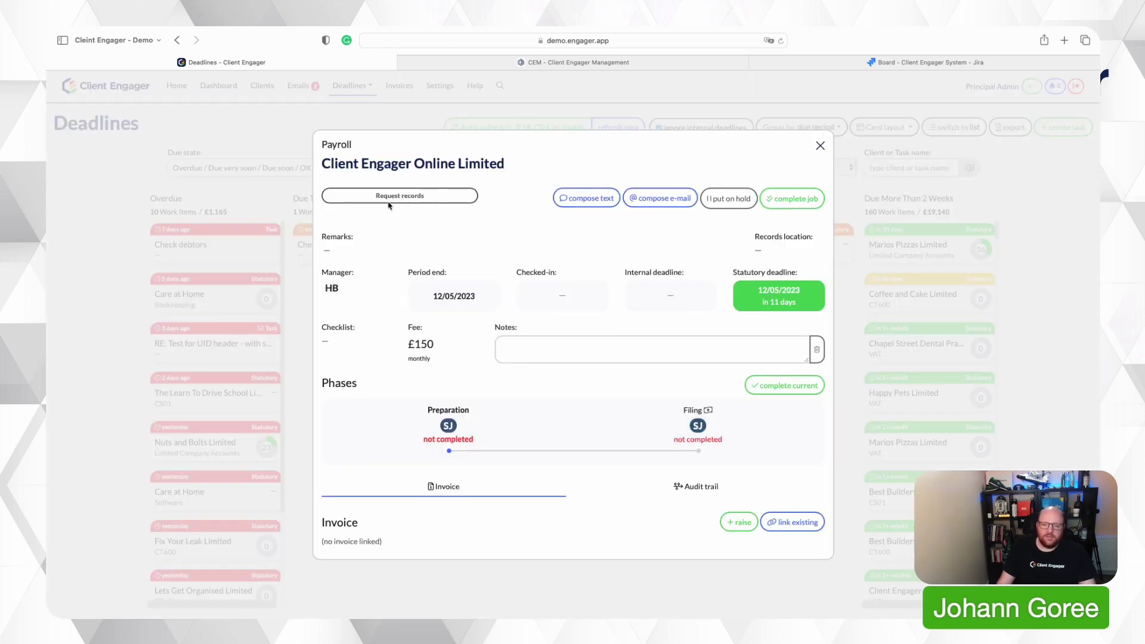
Complete the Preparation phase of Client Engager Online Limited's Payroll job and set its internal deadline to 12/05/2023
left_click(761, 388)
left_click(532, 351)
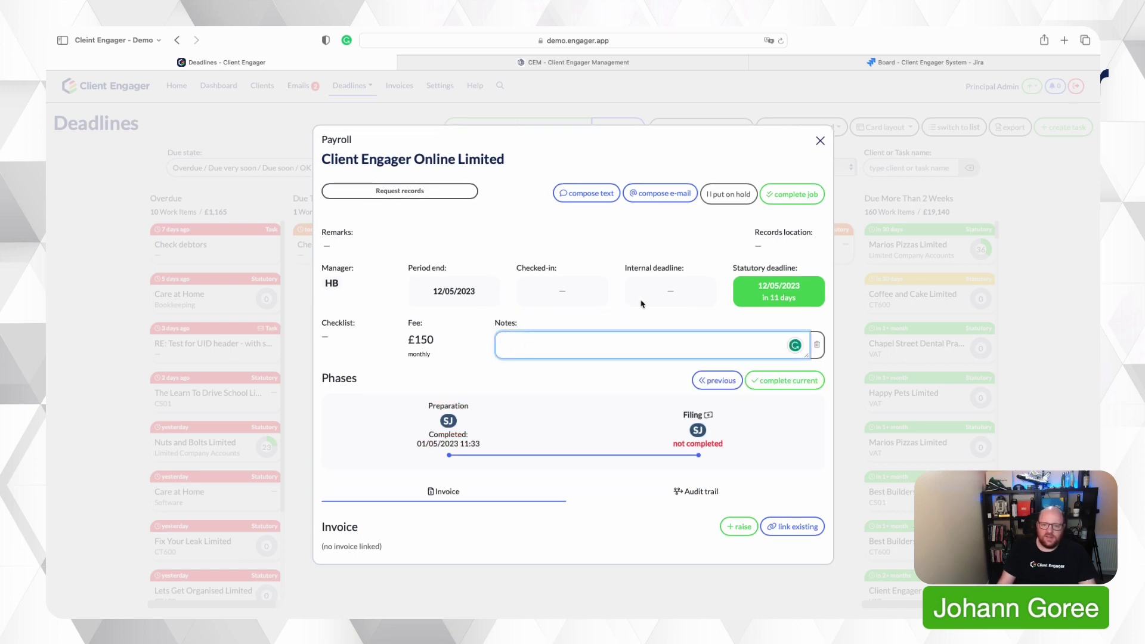
left_click(668, 291)
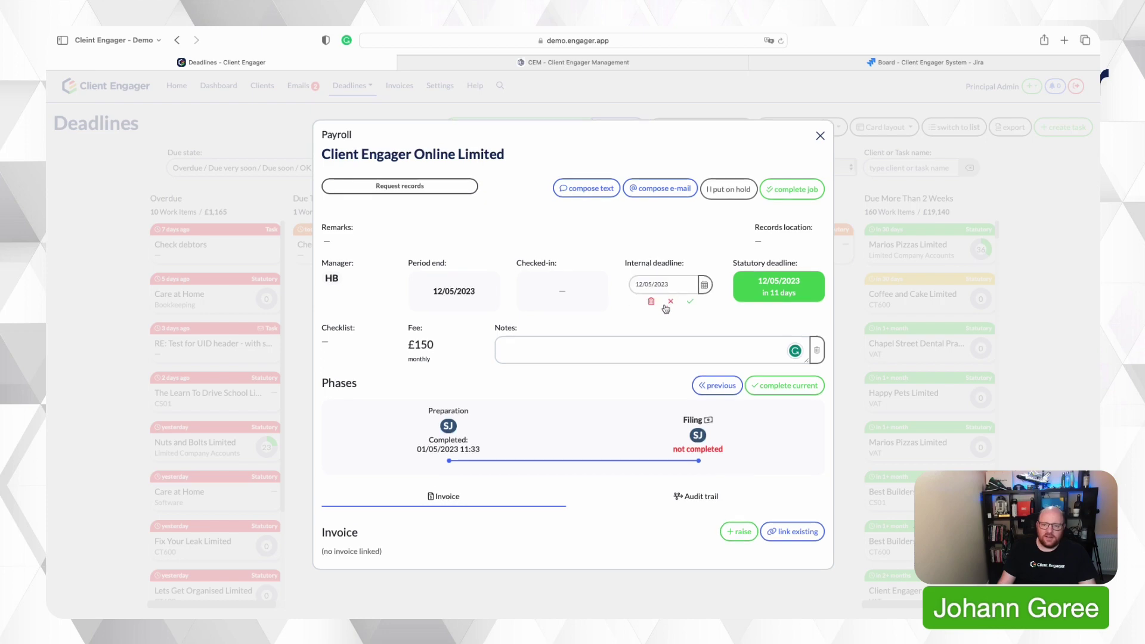
left_click(704, 285)
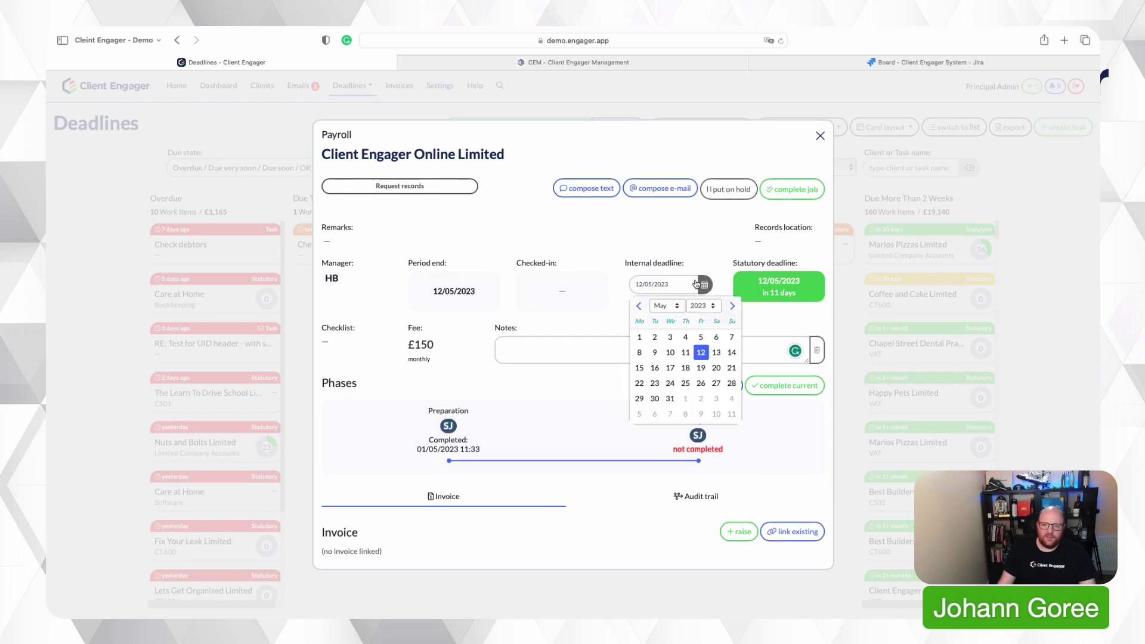
left_click(686, 244)
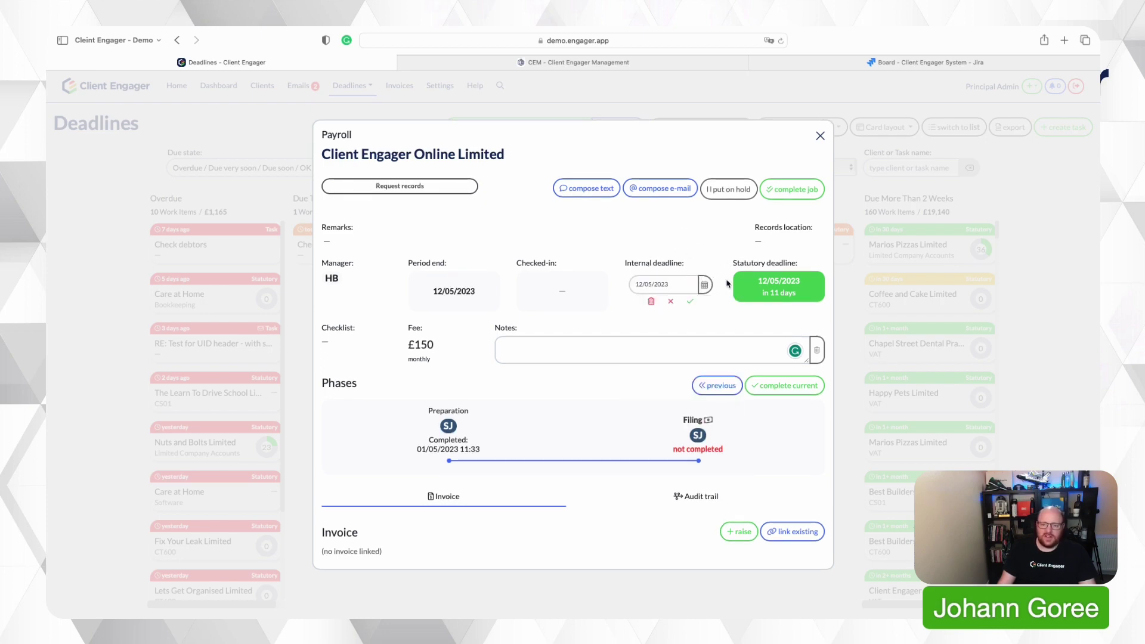
left_click(690, 301)
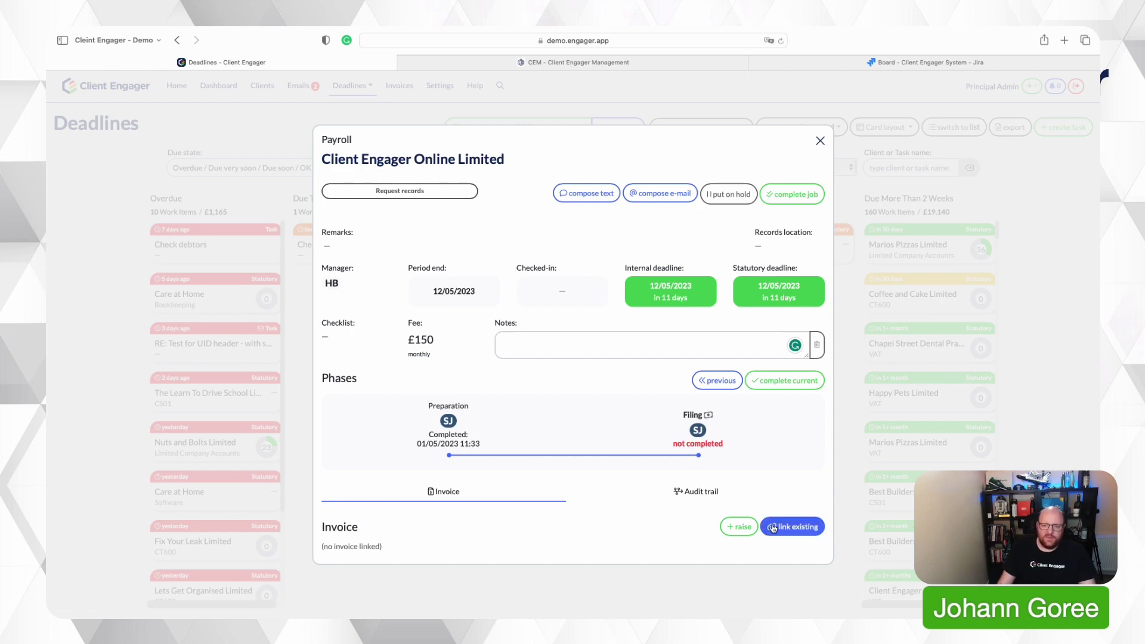
Read the Payroll job's audit trail of field changes and completed phases
left_click(685, 490)
scroll(651, 442, "down", 5)
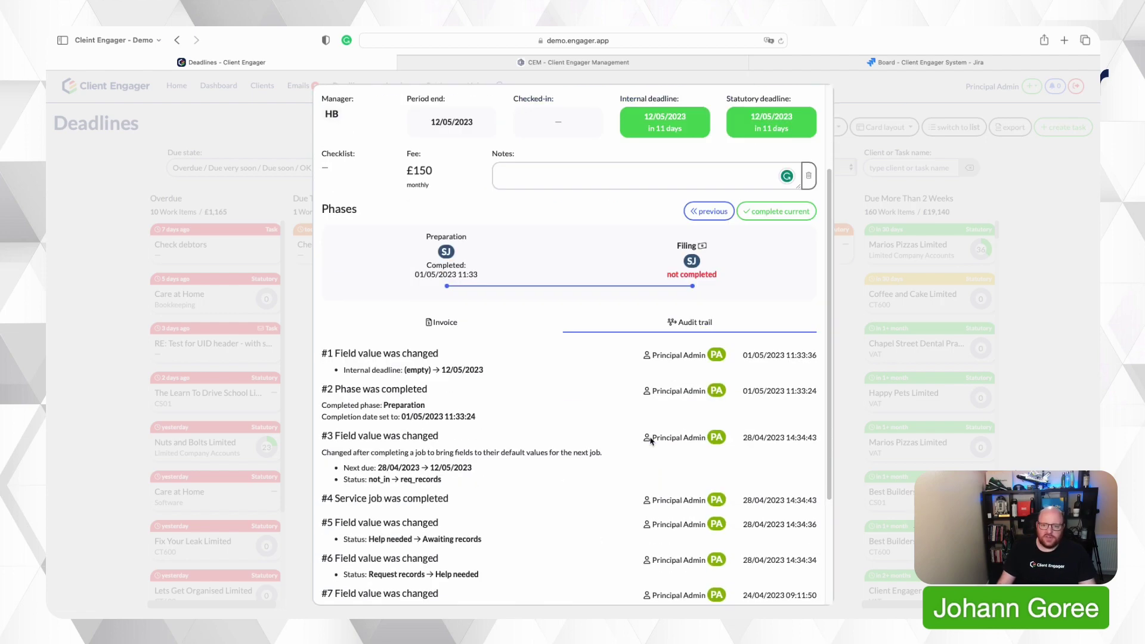
scroll(651, 441, "up", 4)
scroll(649, 440, "up", 2)
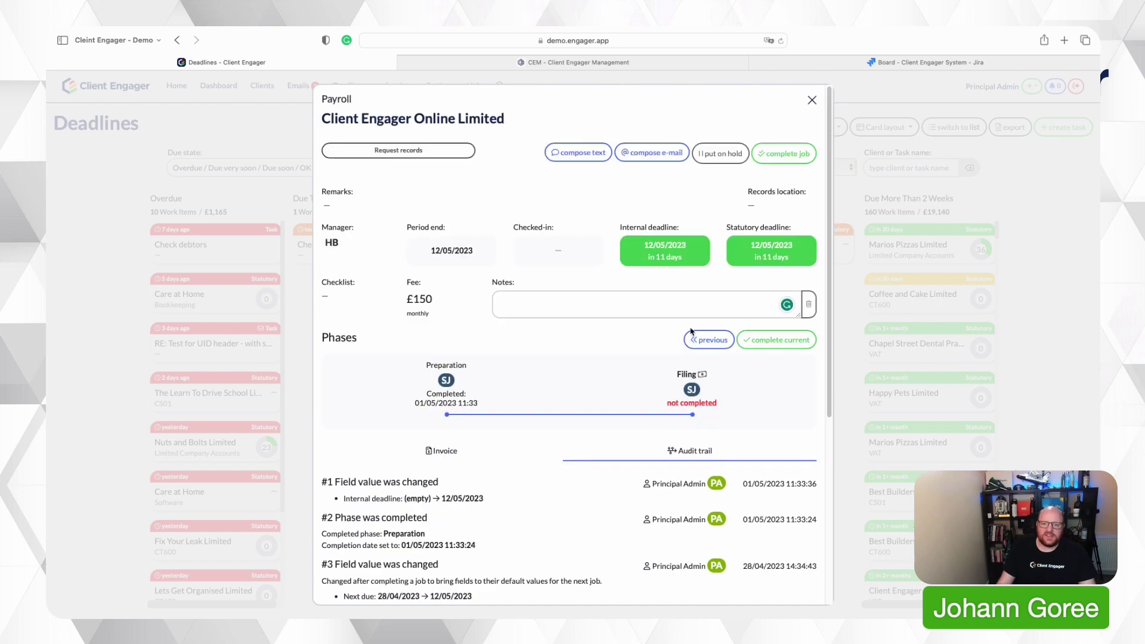
Show the Invoices page and review the practice's Company Information in Settings
left_click(408, 88)
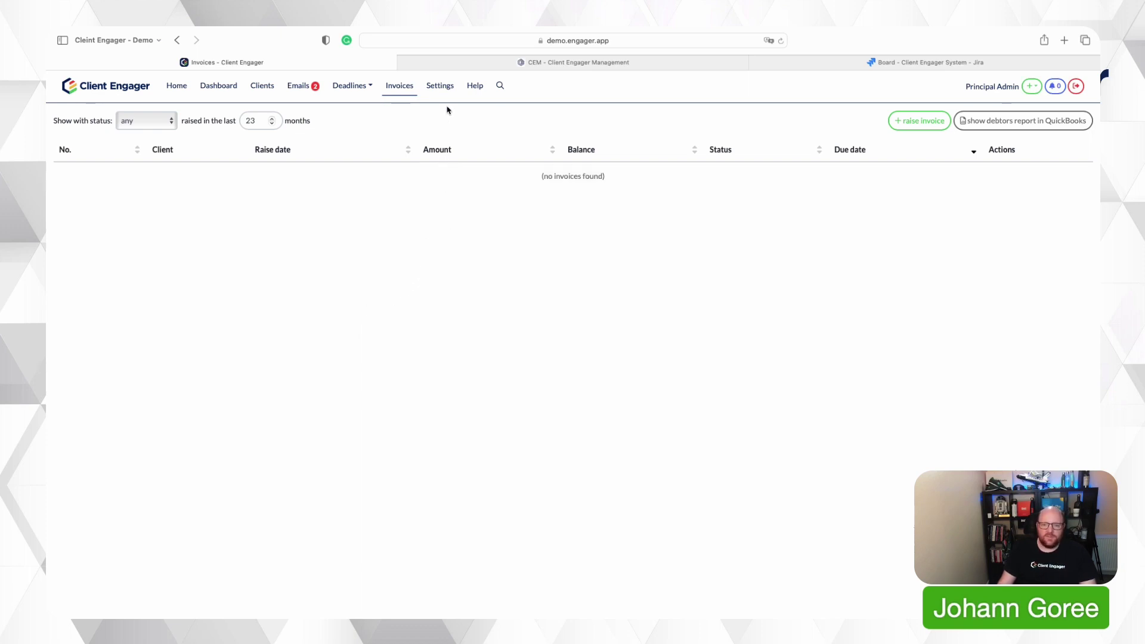
left_click(440, 85)
scroll(418, 274, "down", 15)
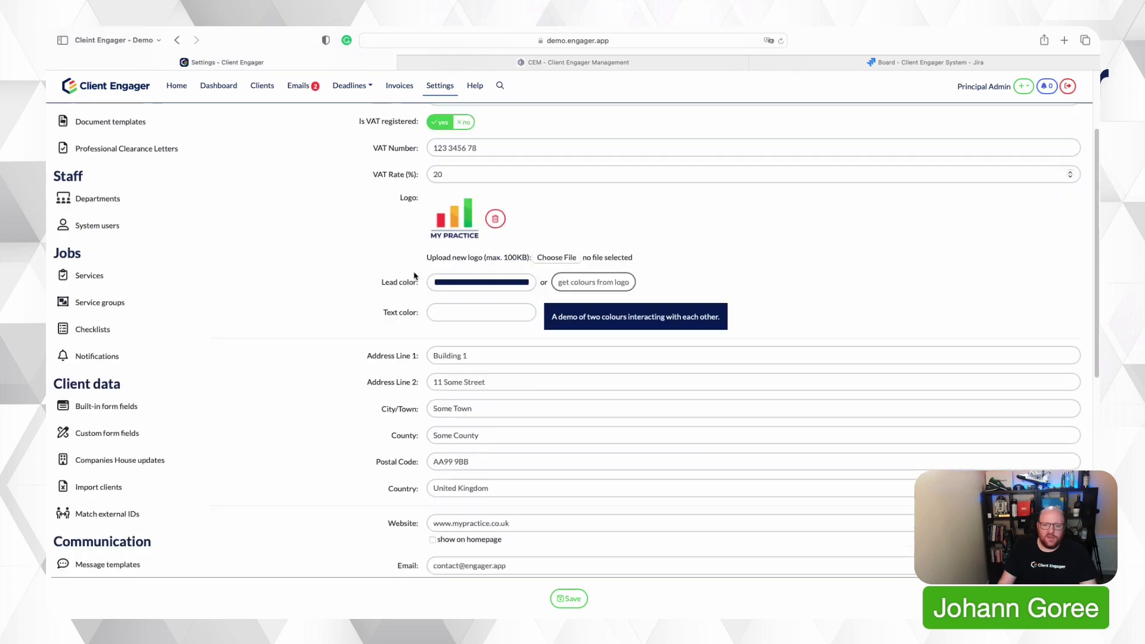
scroll(327, 286, "up", 10)
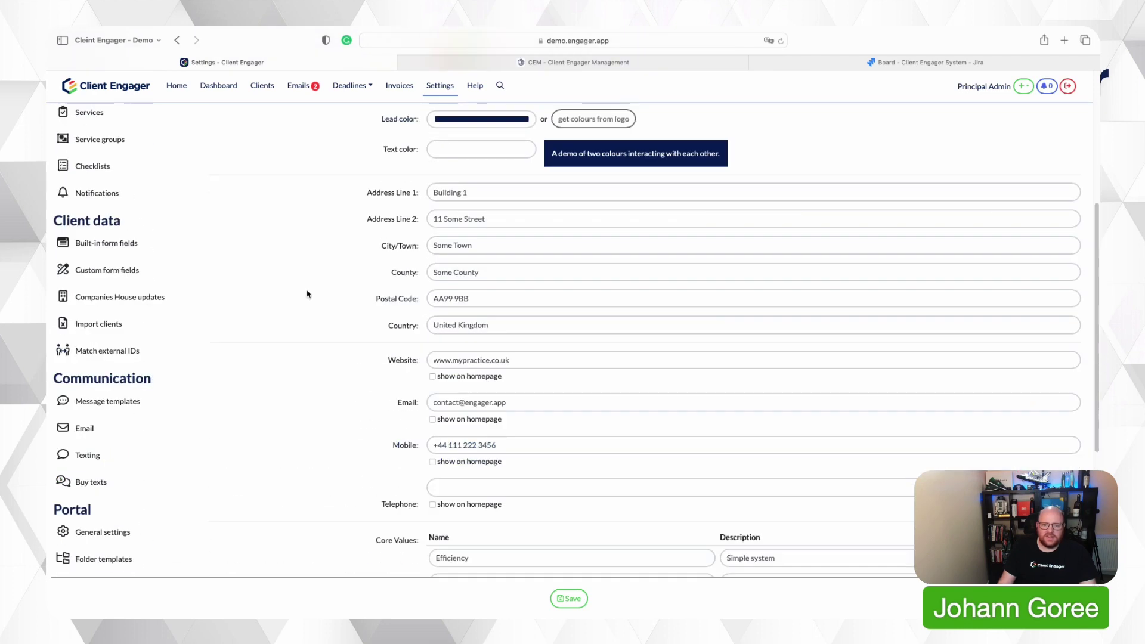
scroll(213, 273, "up", 3)
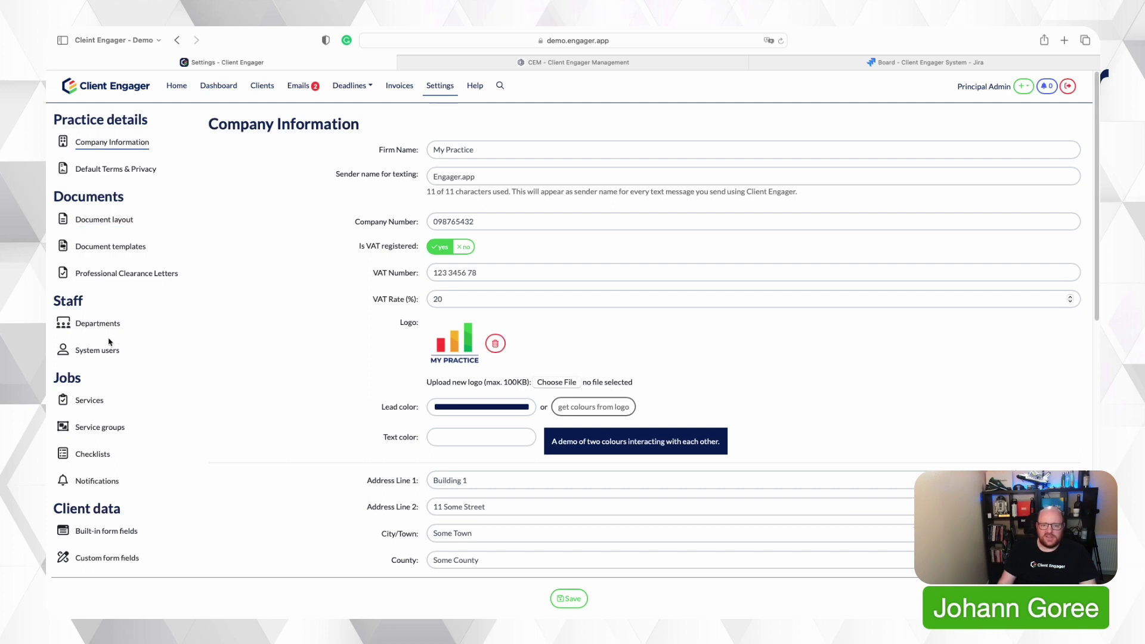
Browse the settings categories from Staff and Jobs through Client data, Communication and Portal to Integrations and Application
scroll(117, 412, "down", 2)
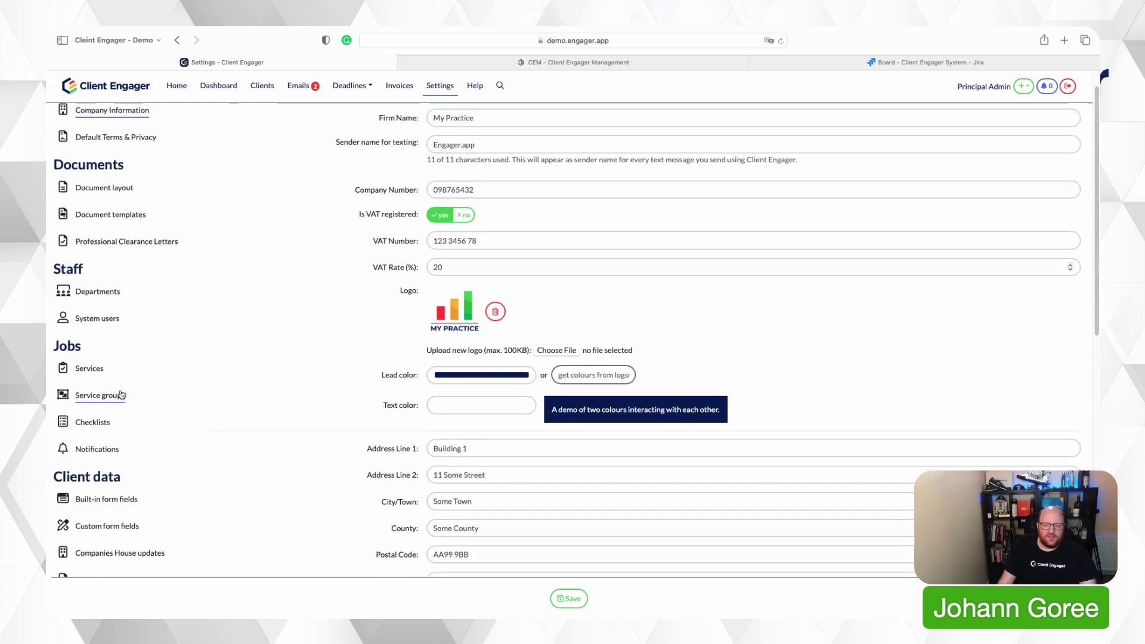
scroll(121, 392, "down", 2)
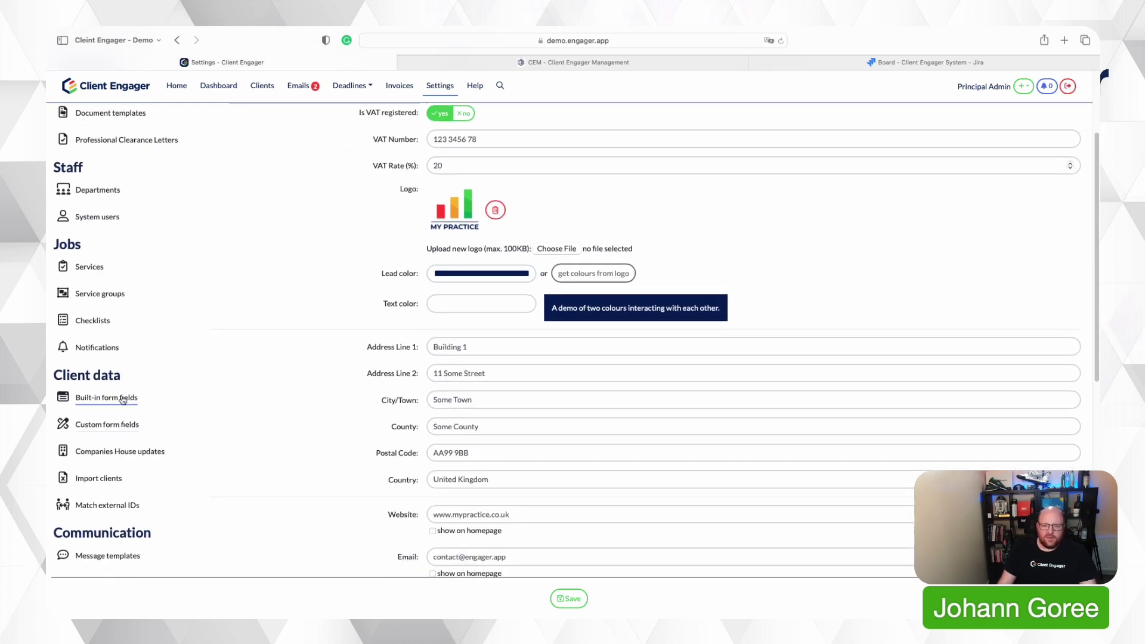
scroll(116, 463, "down", 5)
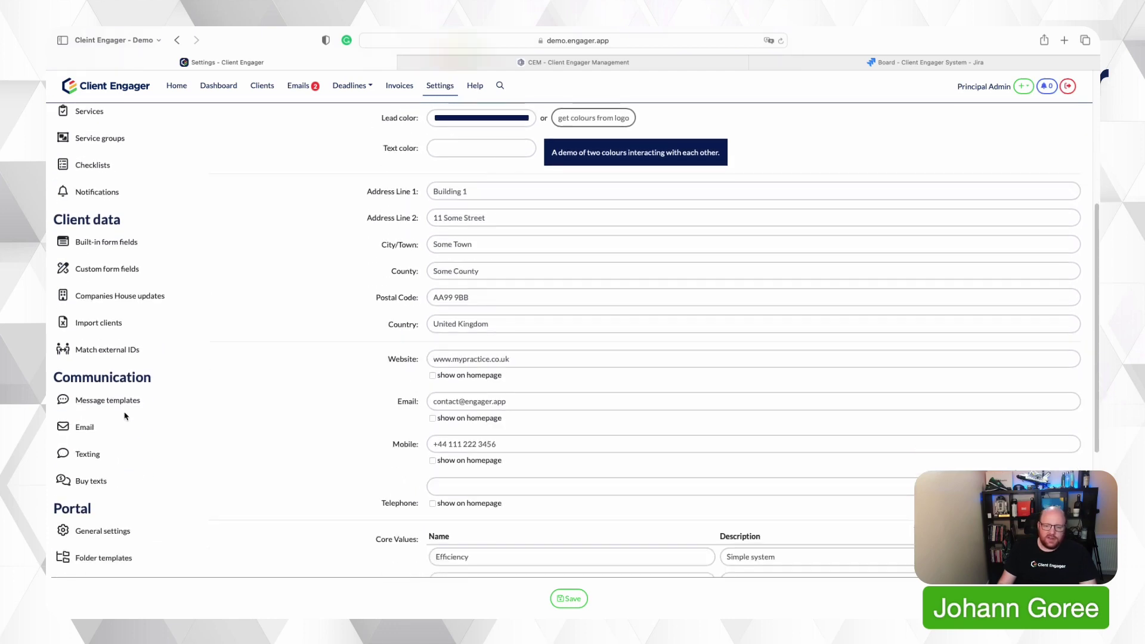
scroll(123, 401, "down", 3)
scroll(113, 444, "down", 3)
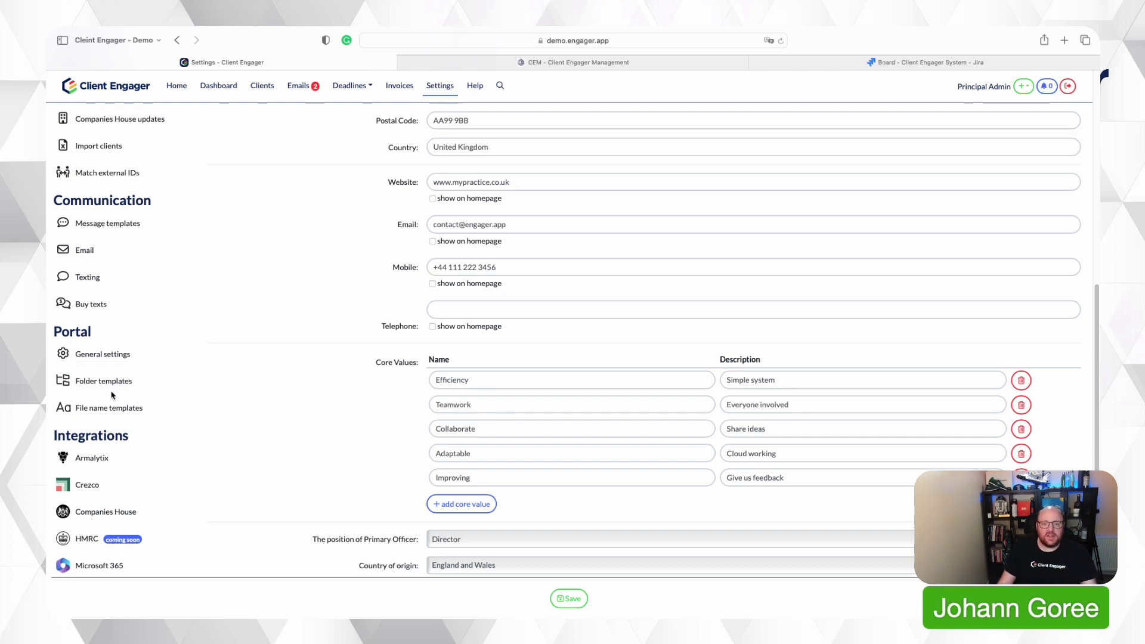
scroll(109, 392, "down", 2)
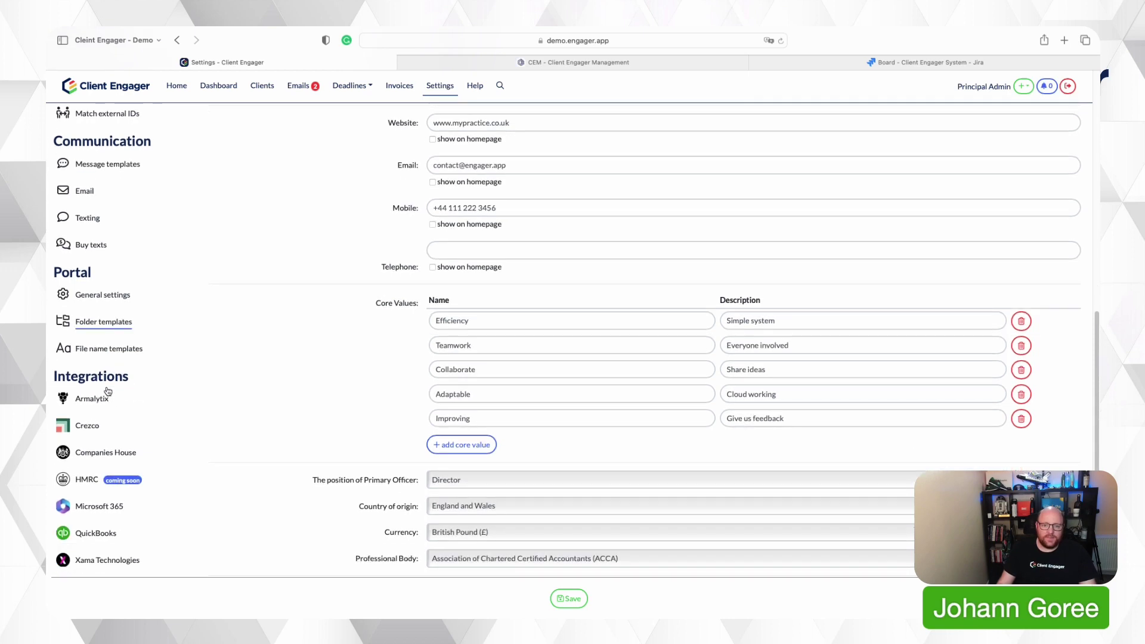
scroll(108, 391, "down", 3)
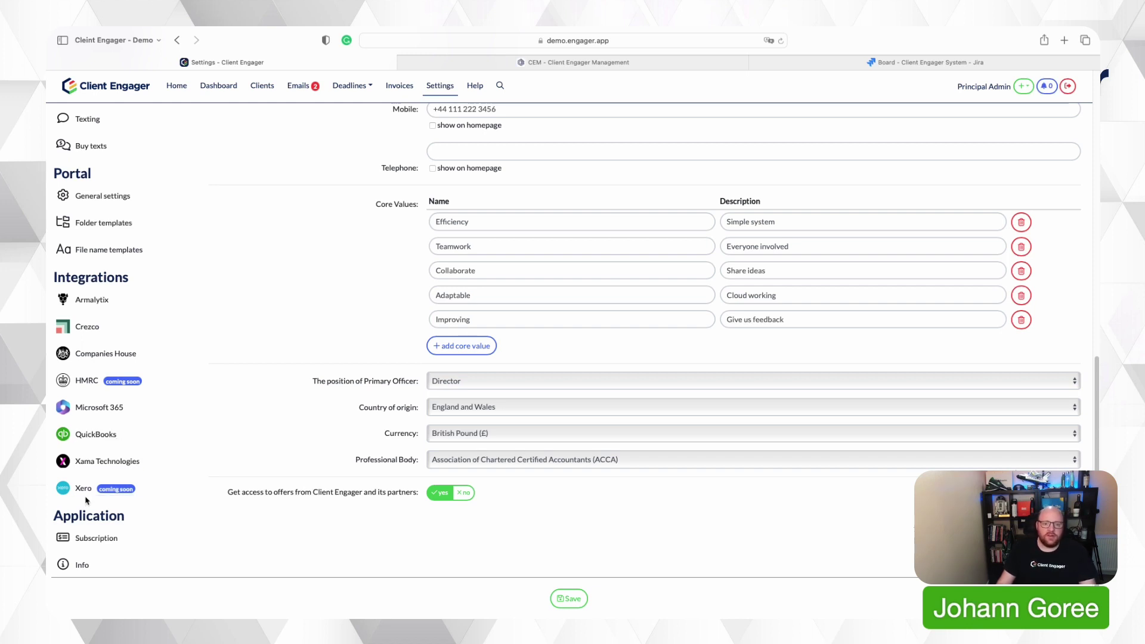
scroll(98, 468, "up", 1)
scroll(99, 464, "up", 10)
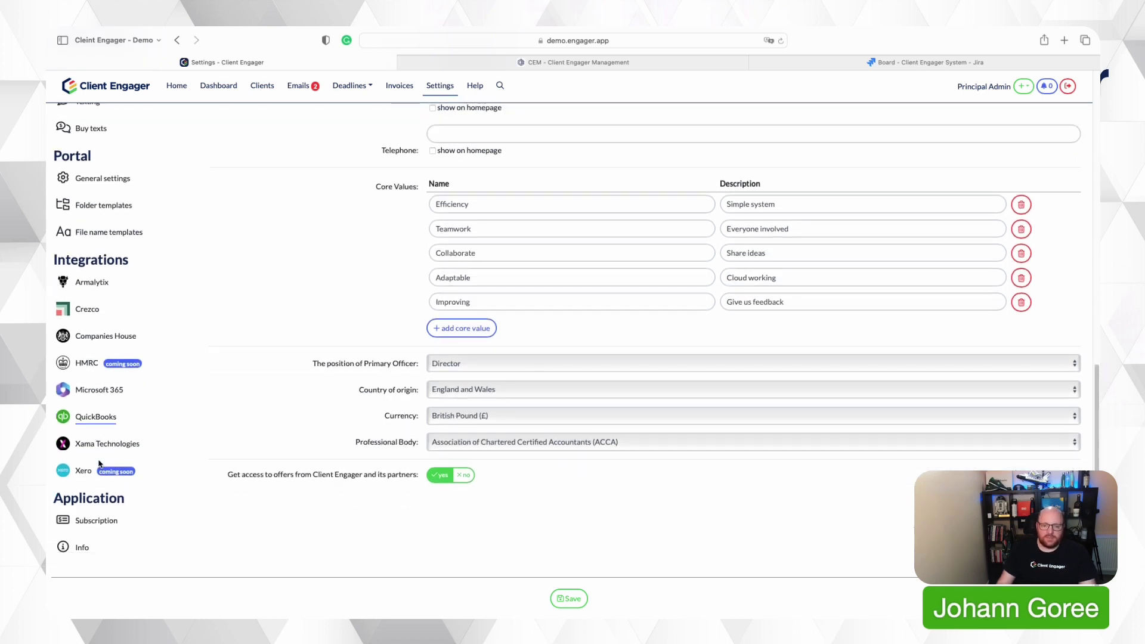
Show the Help page and look through its support resources and document library
left_click(475, 87)
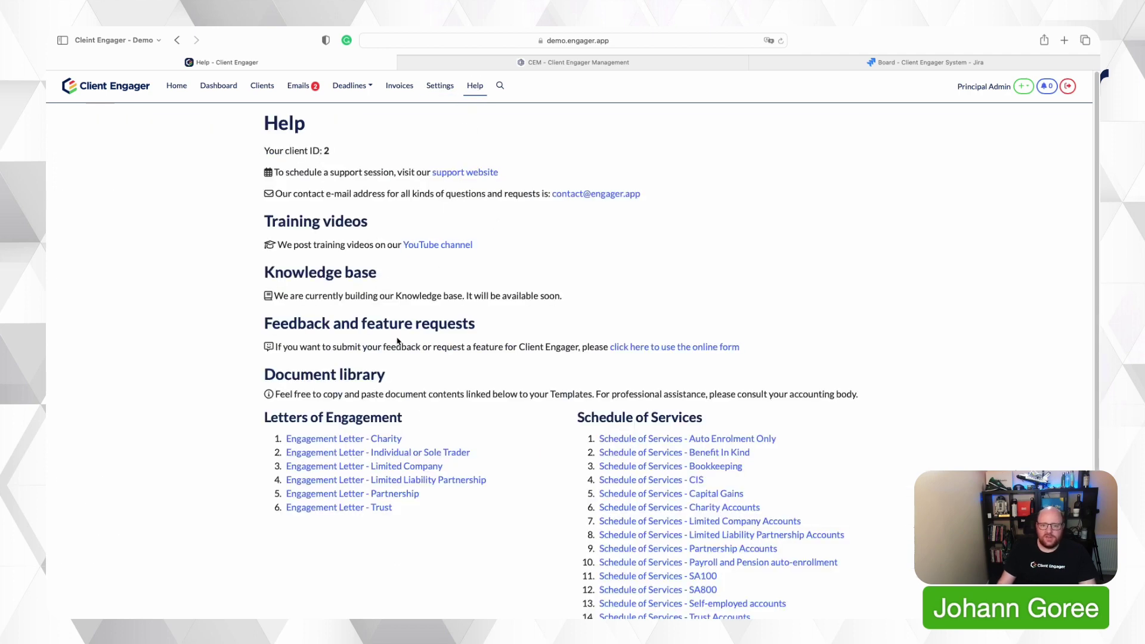
scroll(429, 358, "down", 2)
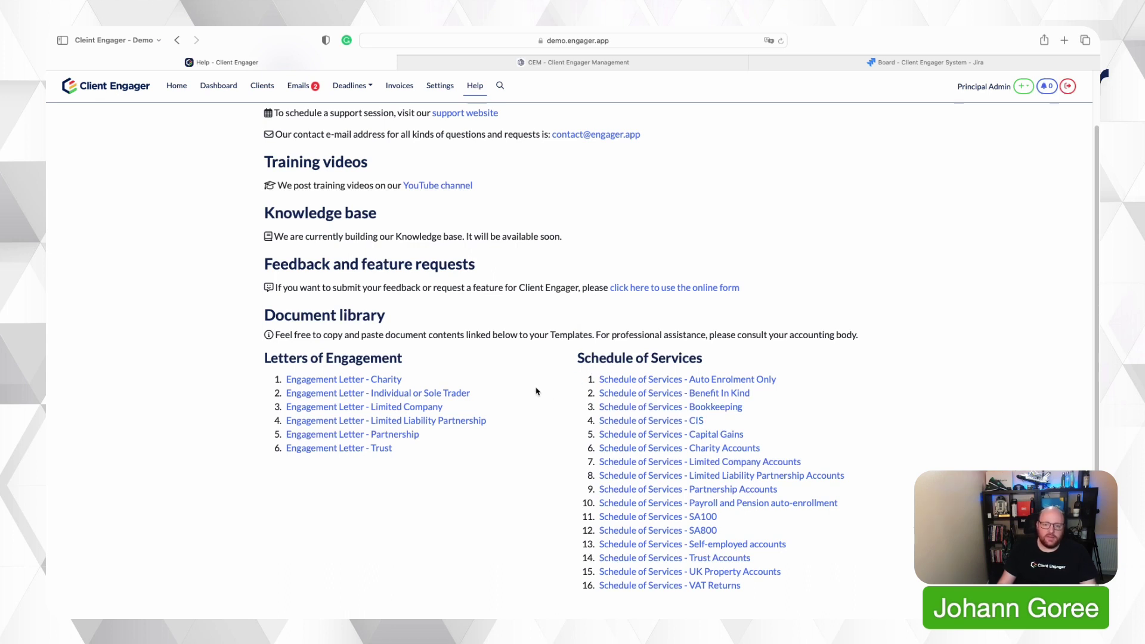
scroll(519, 401, "up", 2)
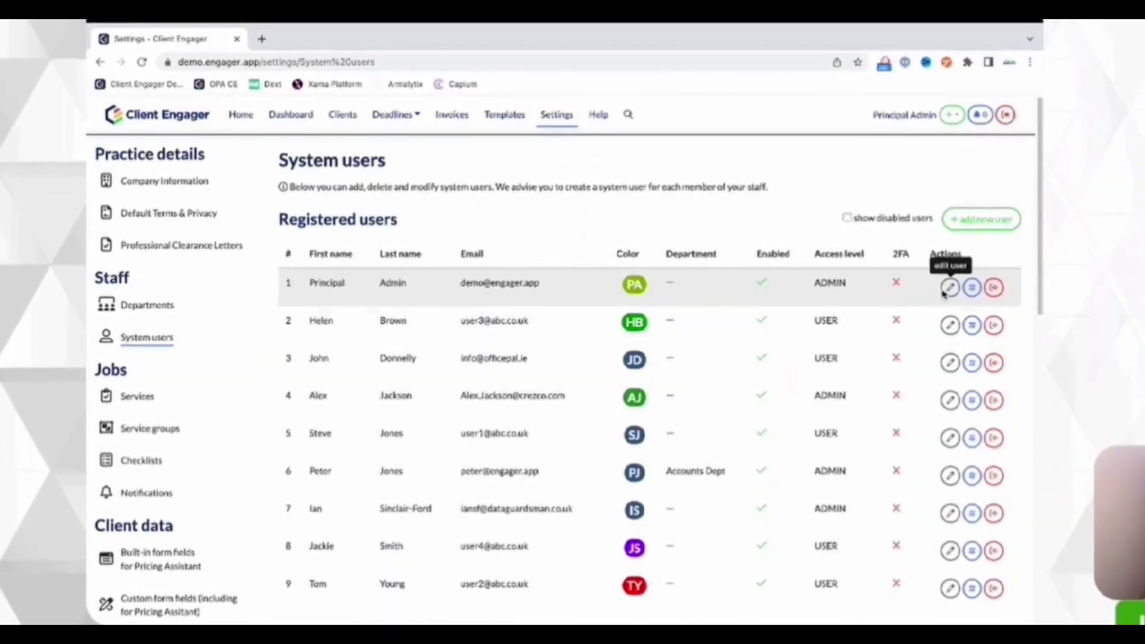
Open the Principal Admin system user for editing and look through the user's details
left_click(959, 287)
scroll(881, 360, "down", 4)
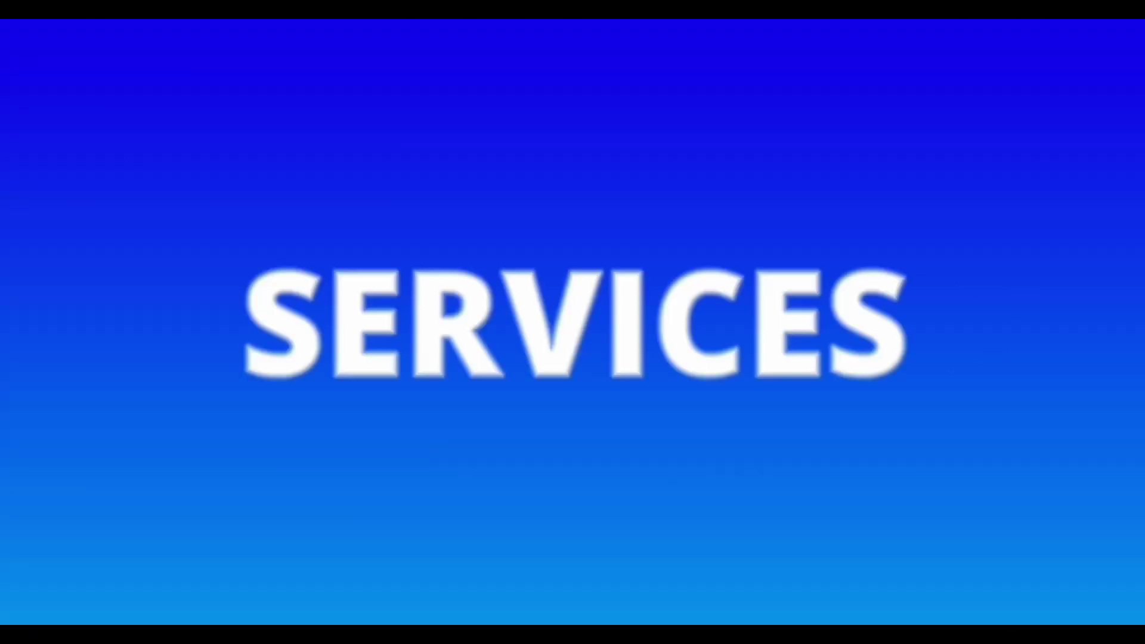